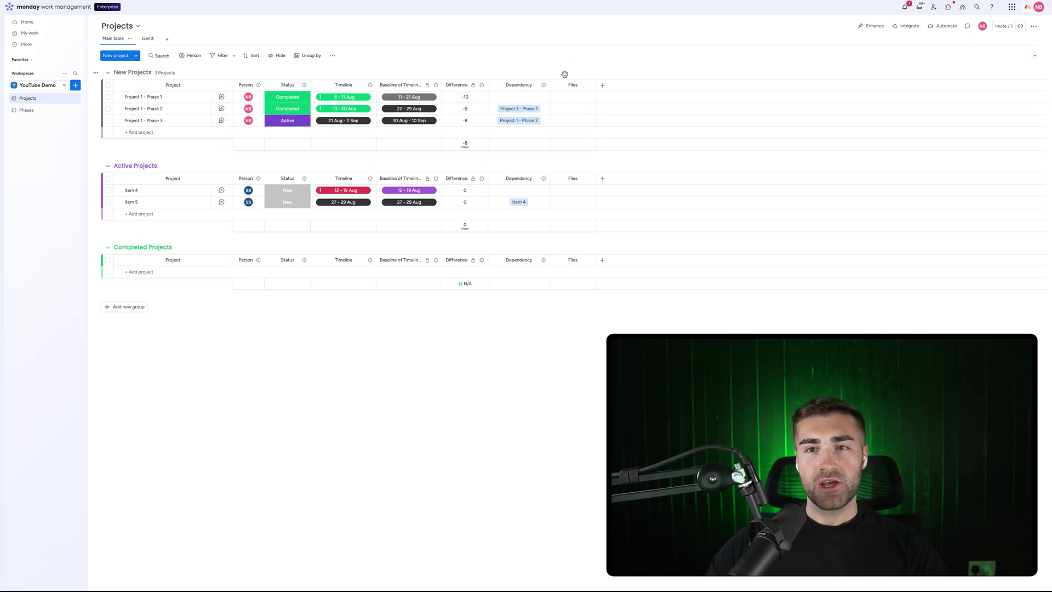
Add a Connect boards column to the Projects board with a two-way connection to the Phases board, without creating a mirror column.
left_click(601, 85)
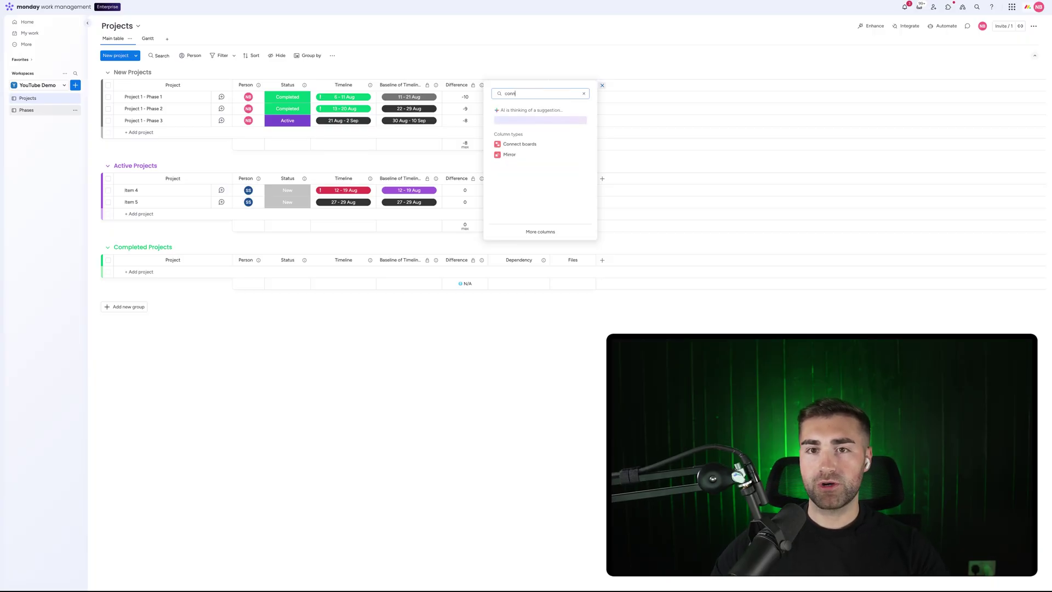
left_click(526, 144)
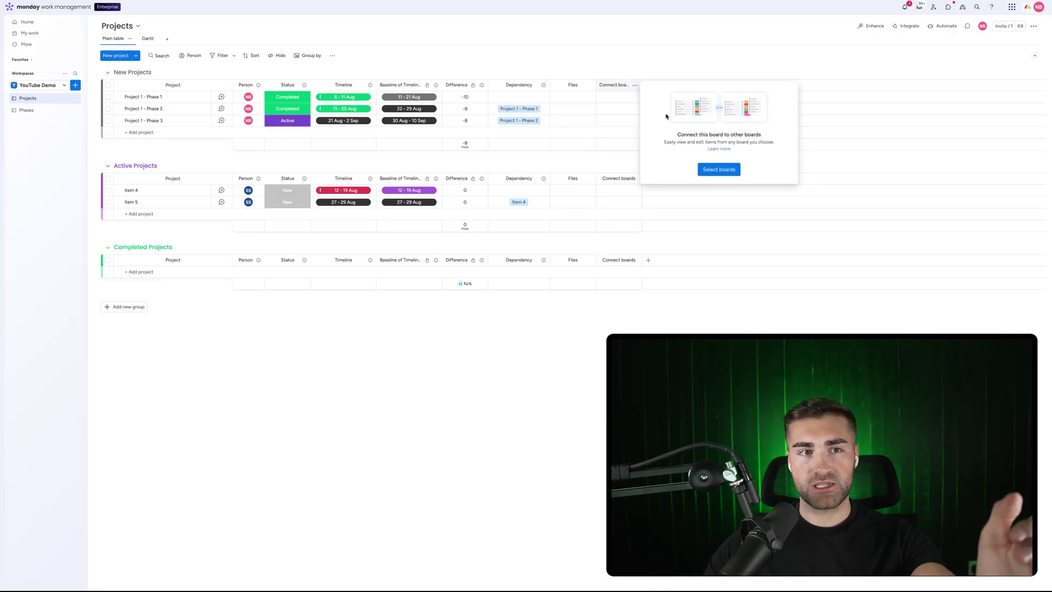
left_click(717, 170)
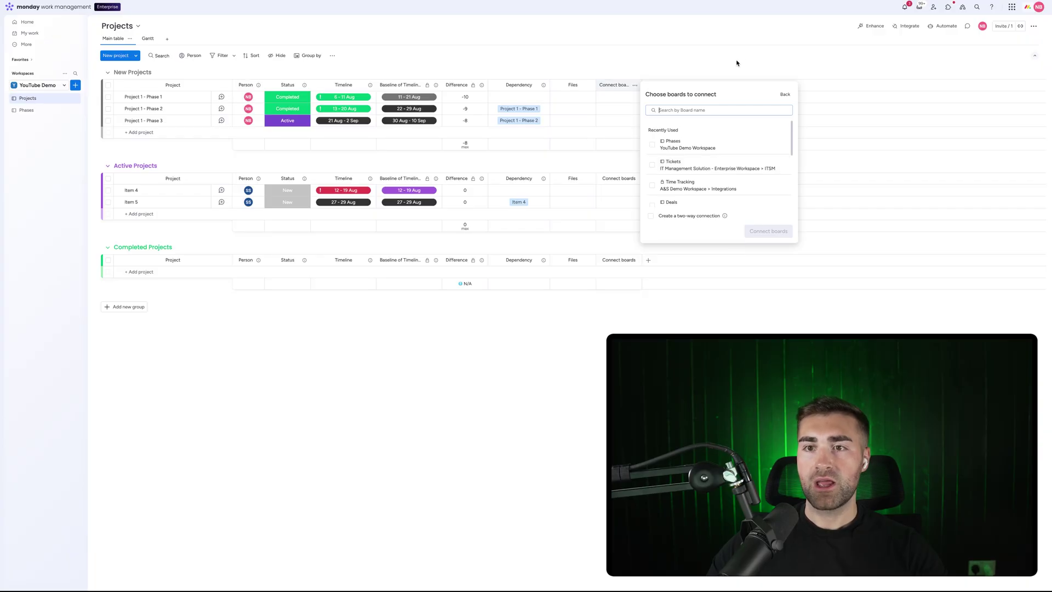
left_click(672, 143)
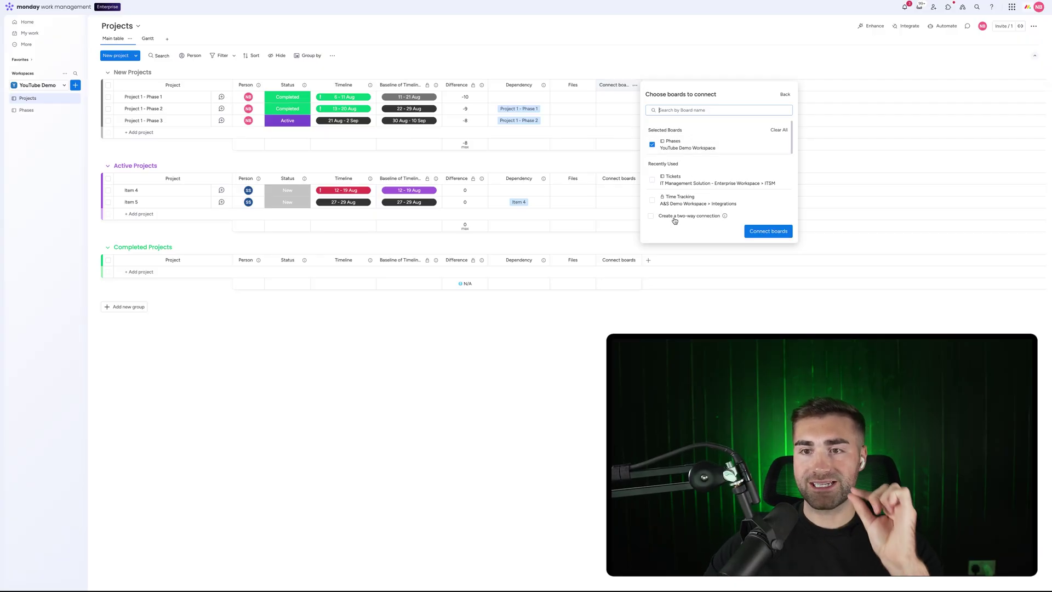
left_click(652, 217)
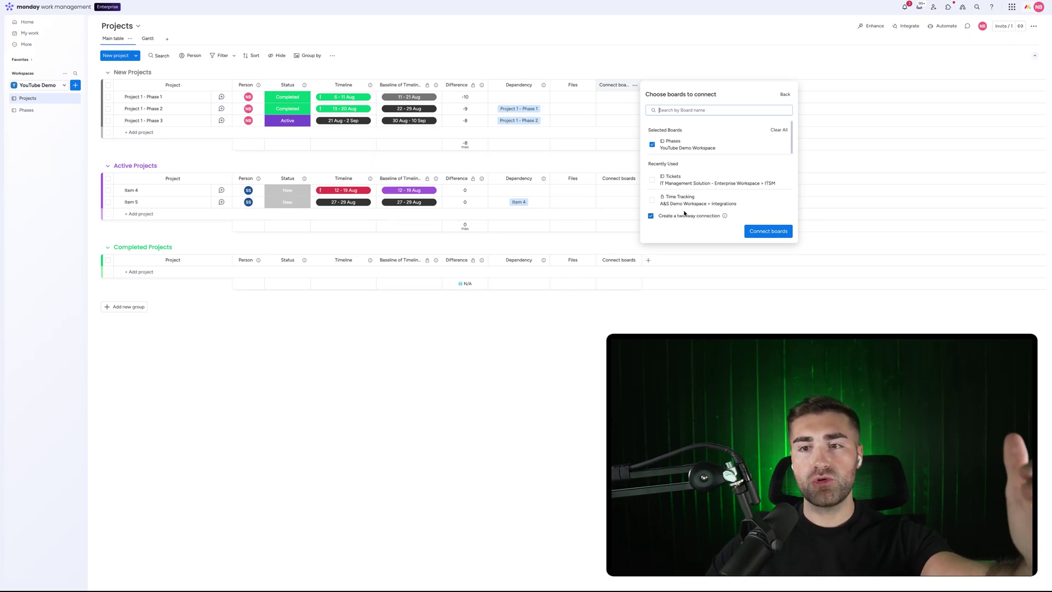
left_click(651, 217)
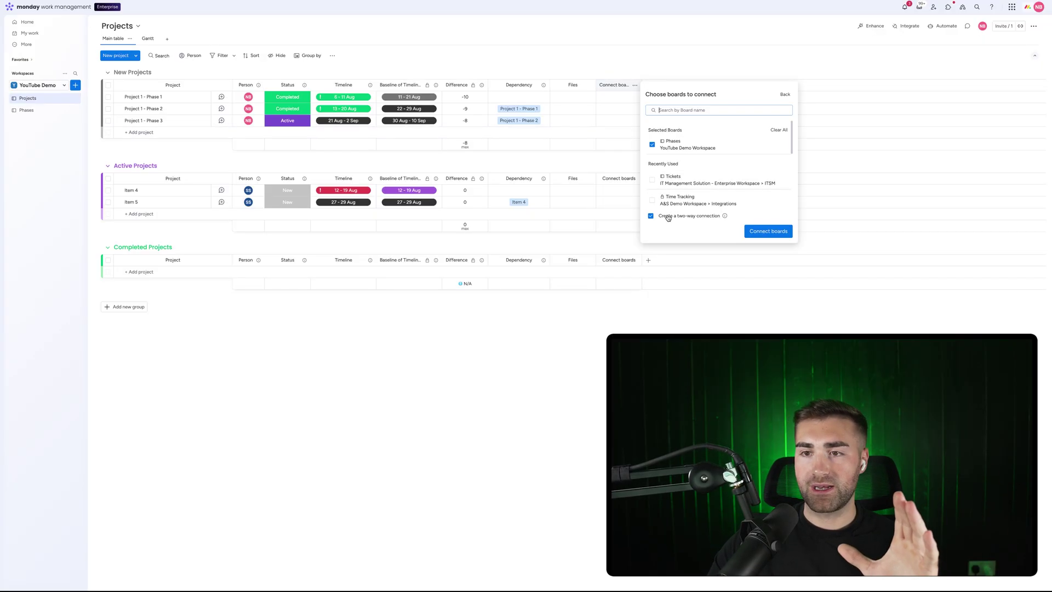
left_click(772, 232)
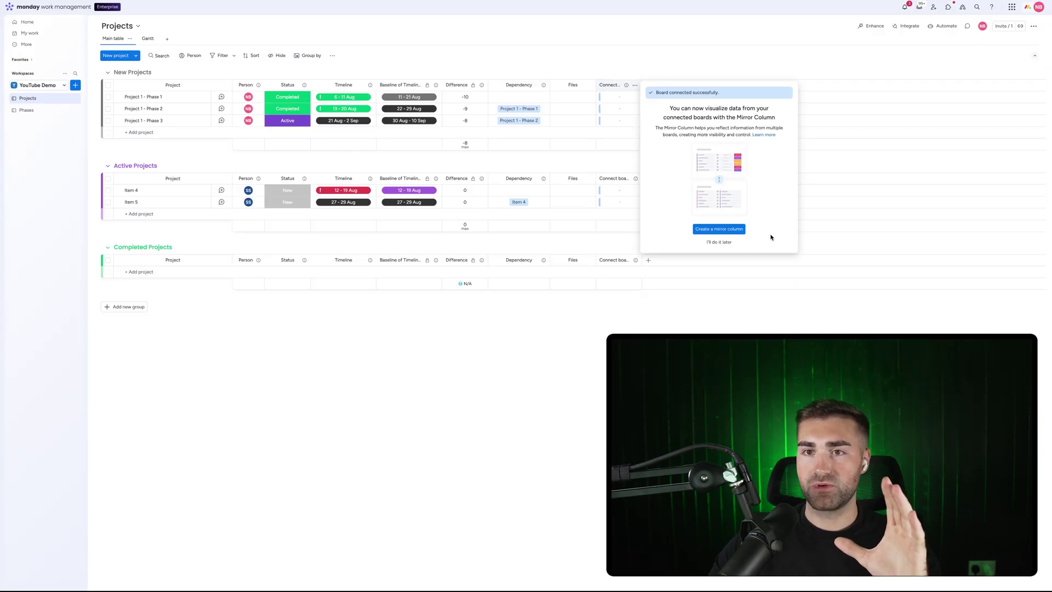
left_click(718, 241)
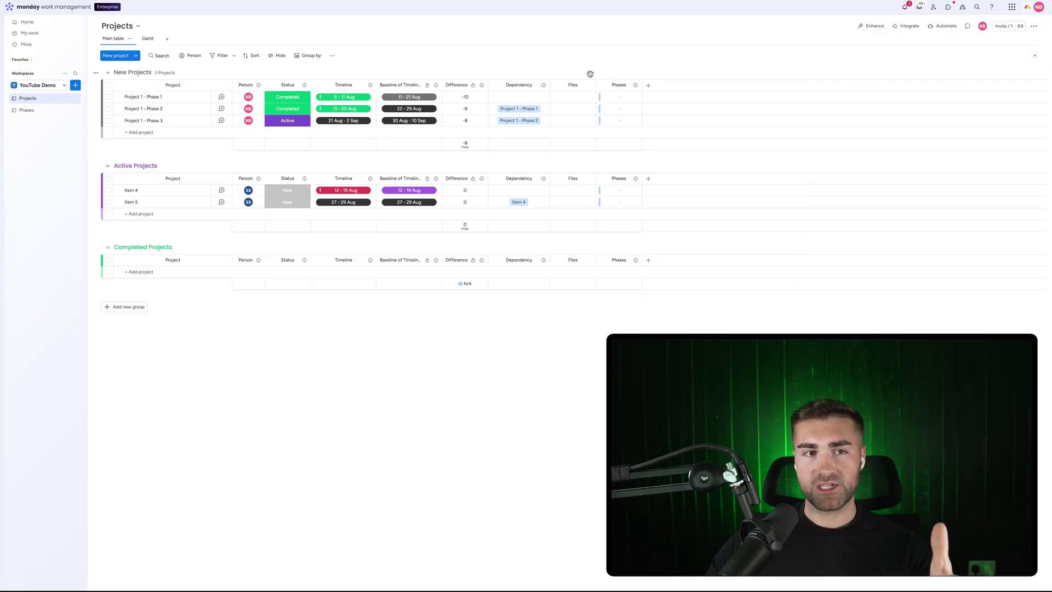
On the Phases board, rename the column that links to Projects as Project.
left_click(33, 116)
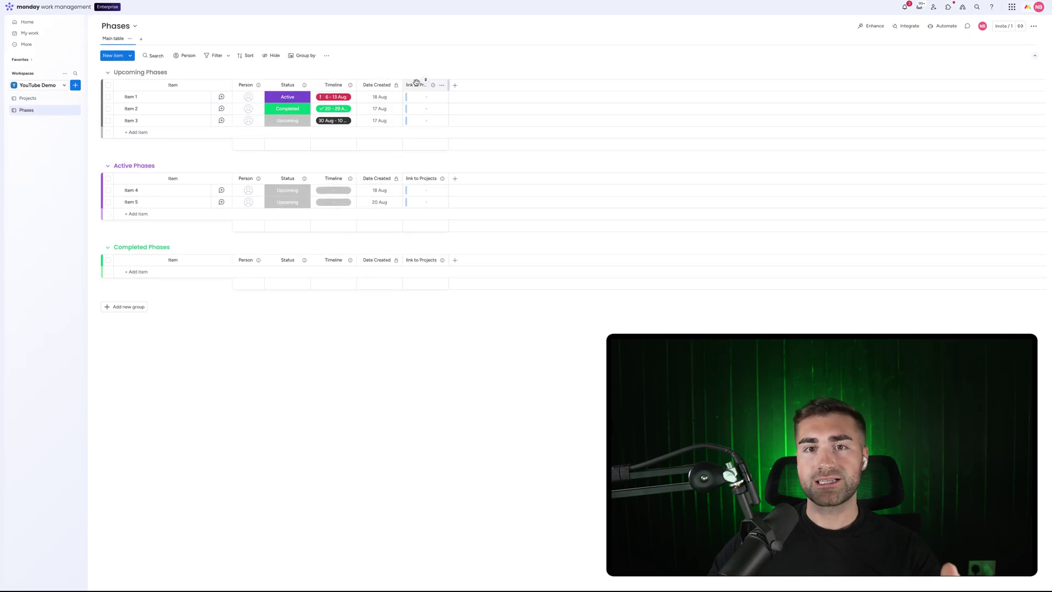
left_click(416, 85)
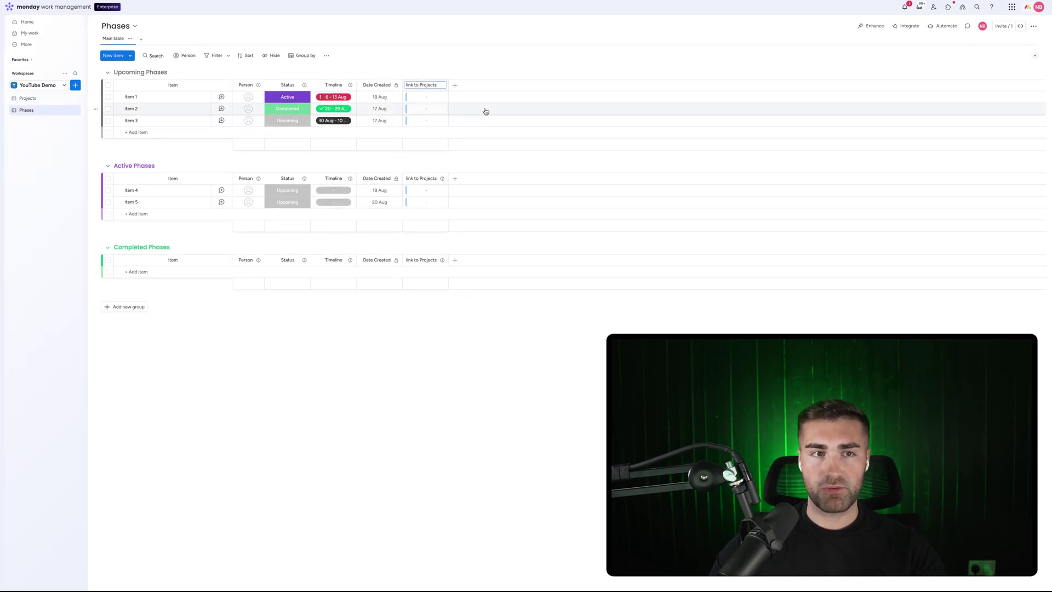
key("BackSpace")
key("BackSpace")
key("BackSpace")
key("BackSpace")
key("BackSpace")
key("BackSpace")
key("BackSpace")
key("BackSpace")
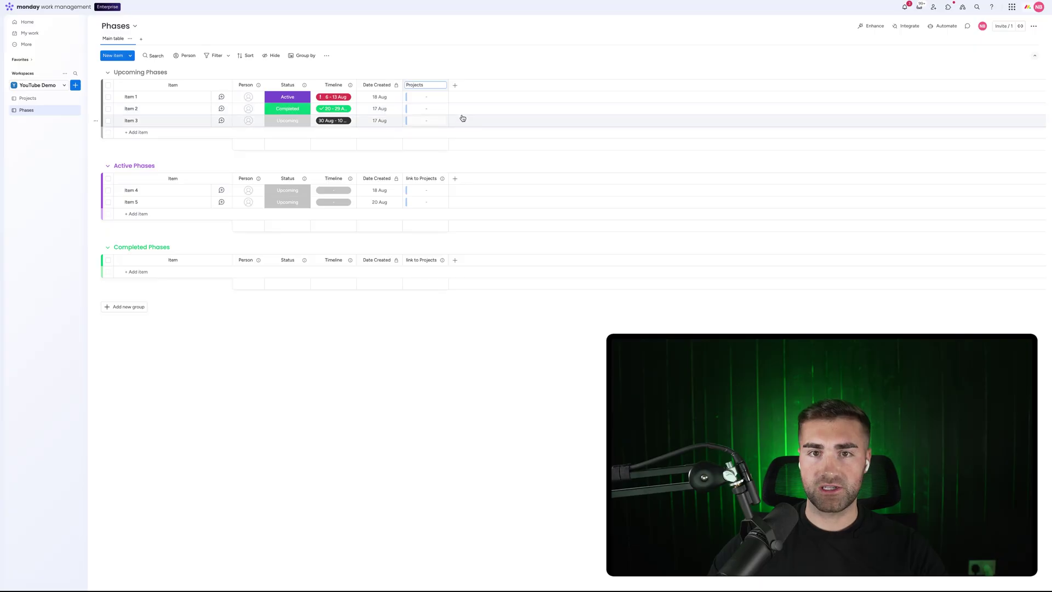
left_click(430, 86)
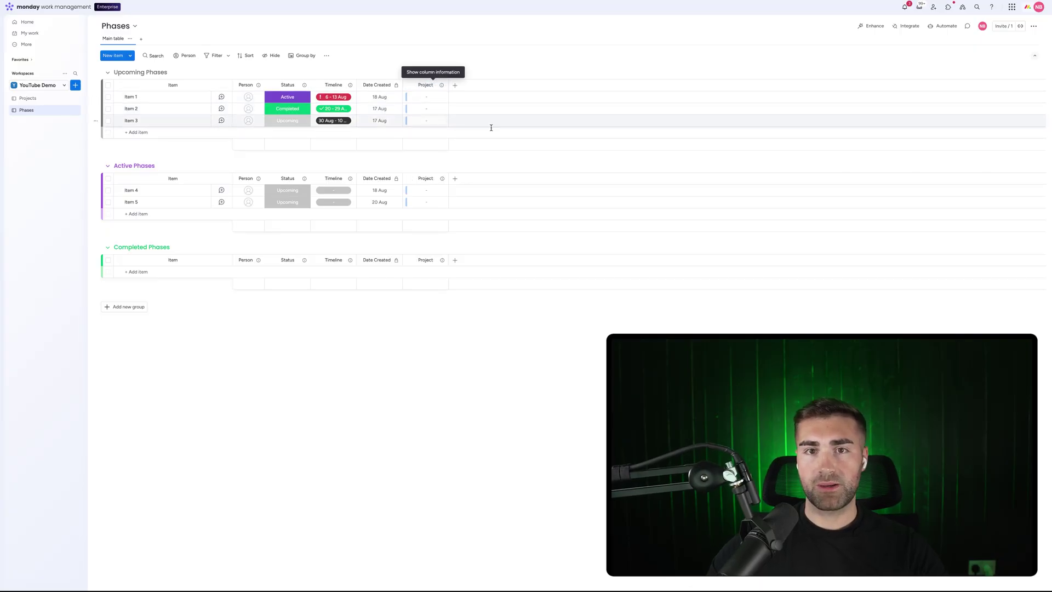
On the Projects board, link Item 1, Item 2 and Item 3 to the first project in its Phases column.
left_click(27, 98)
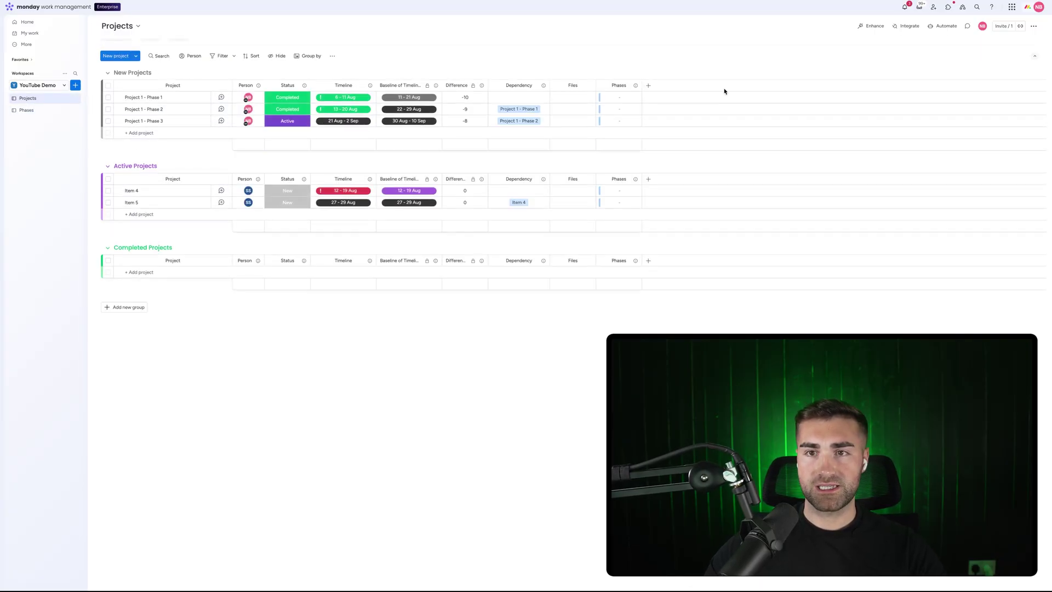
left_click(600, 98)
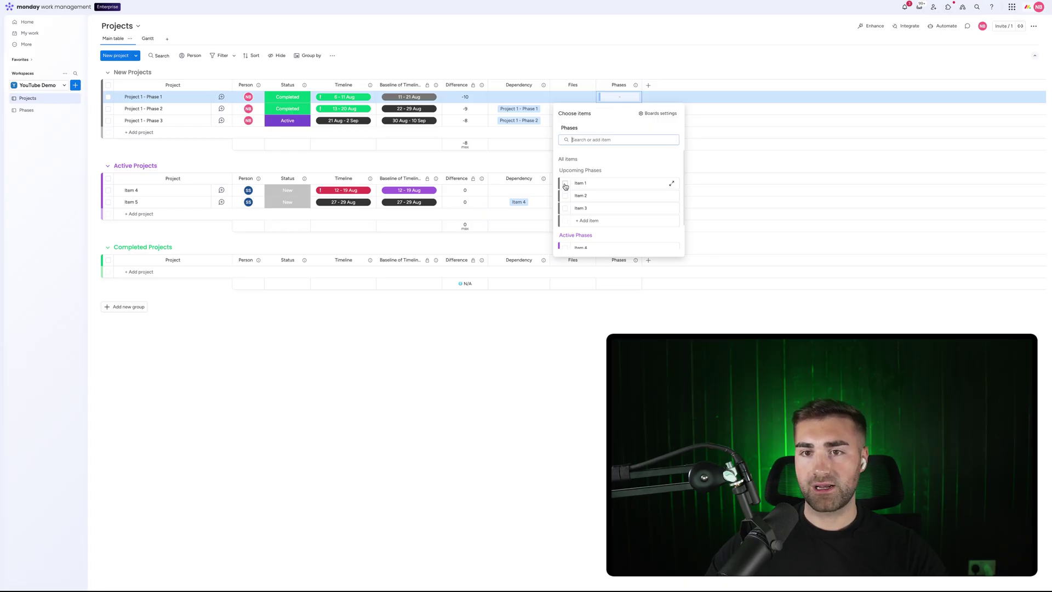
left_click(565, 184)
left_click(565, 236)
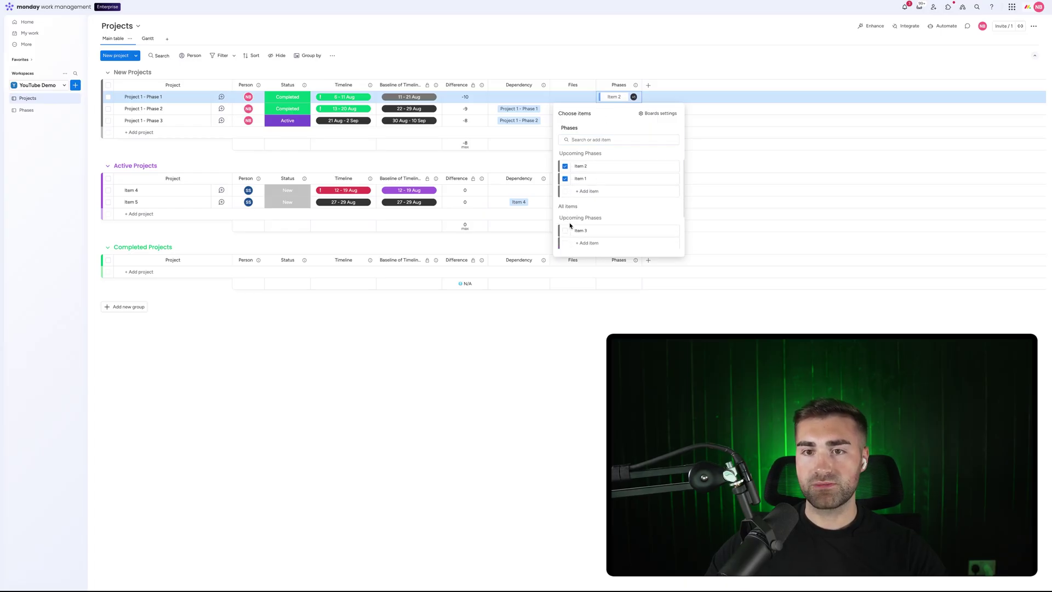
left_click(565, 233)
left_click(651, 70)
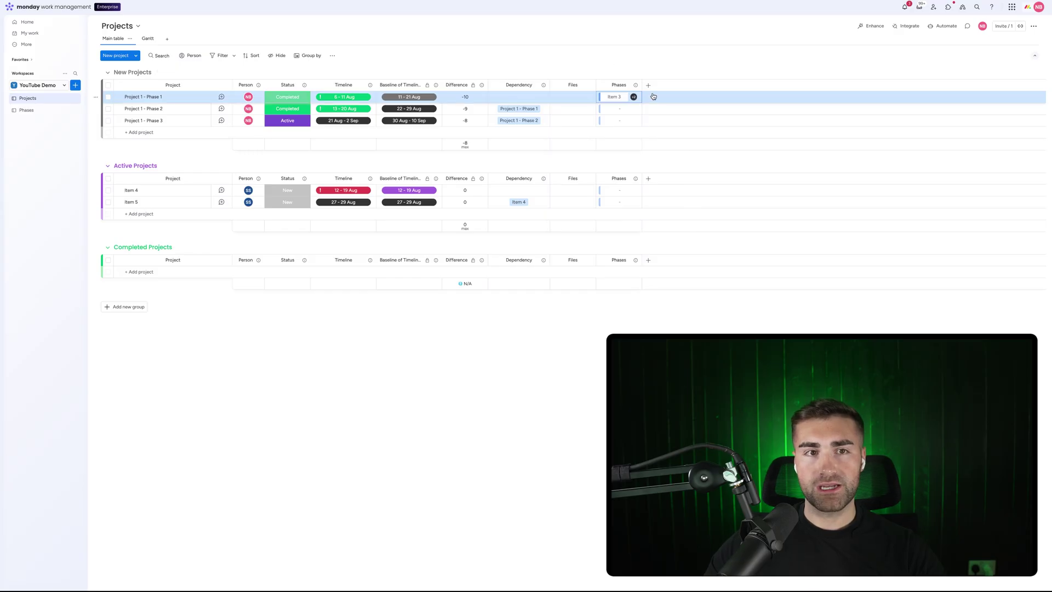
On the Phases board, widen the Project column and rename the three upcoming items Phase 1, Phase 2 and Phase 3.
left_click(25, 111)
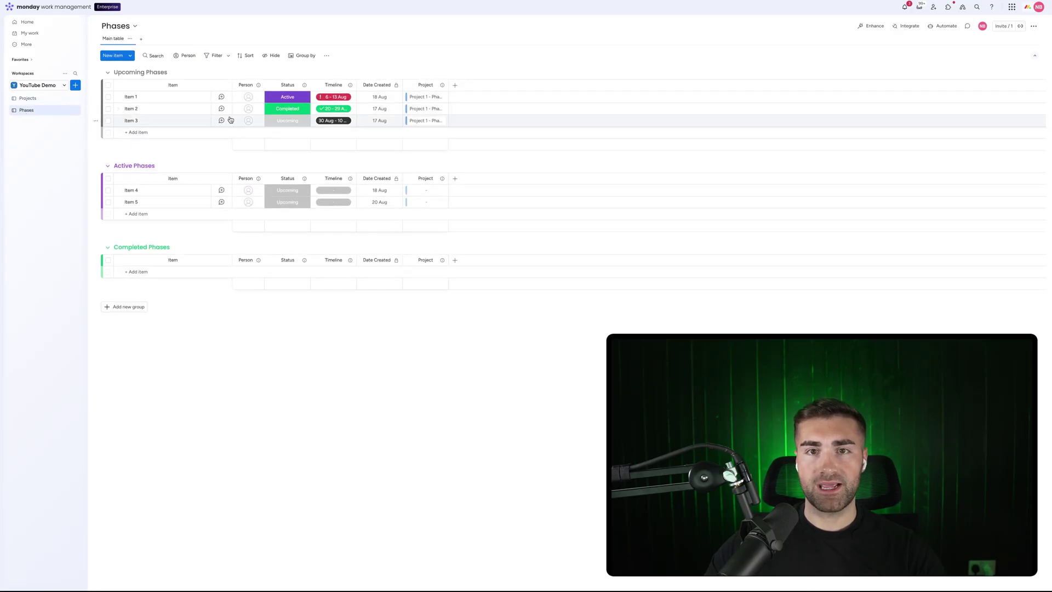
left_click_drag(448, 85, 488, 85)
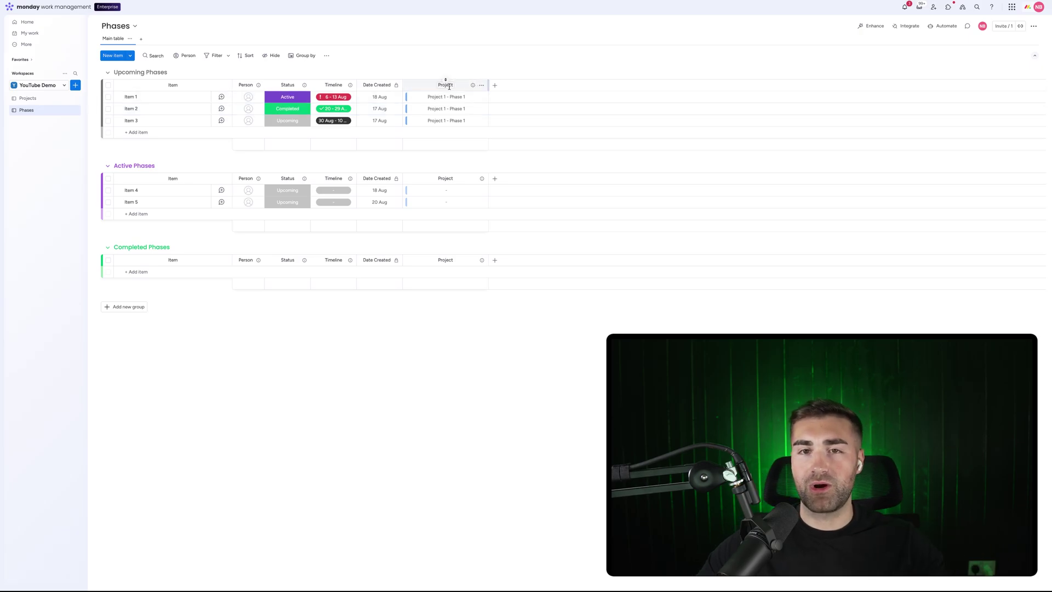
left_click(135, 99)
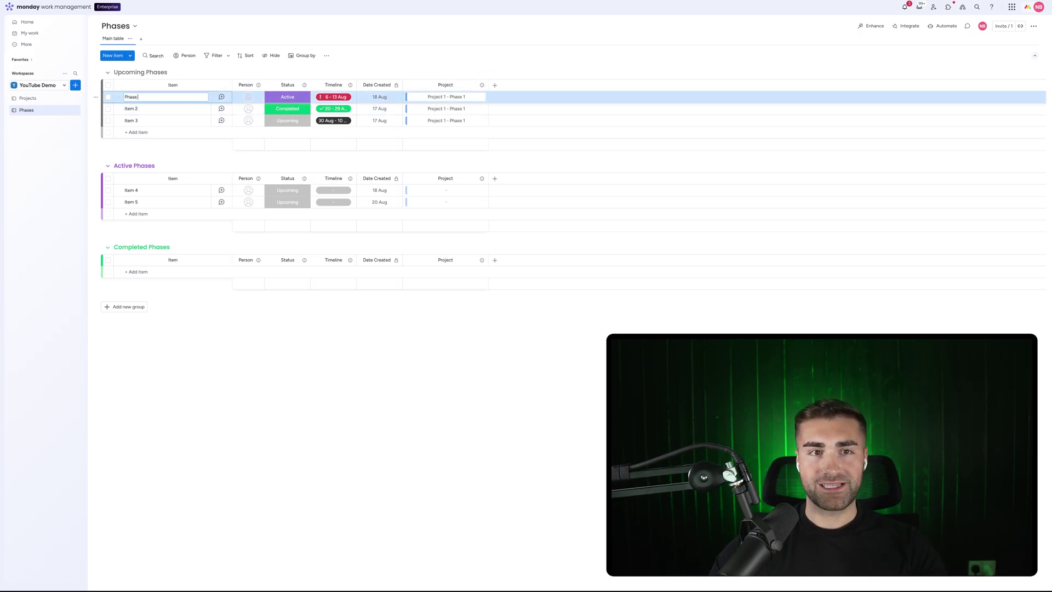
type("Phase 1")
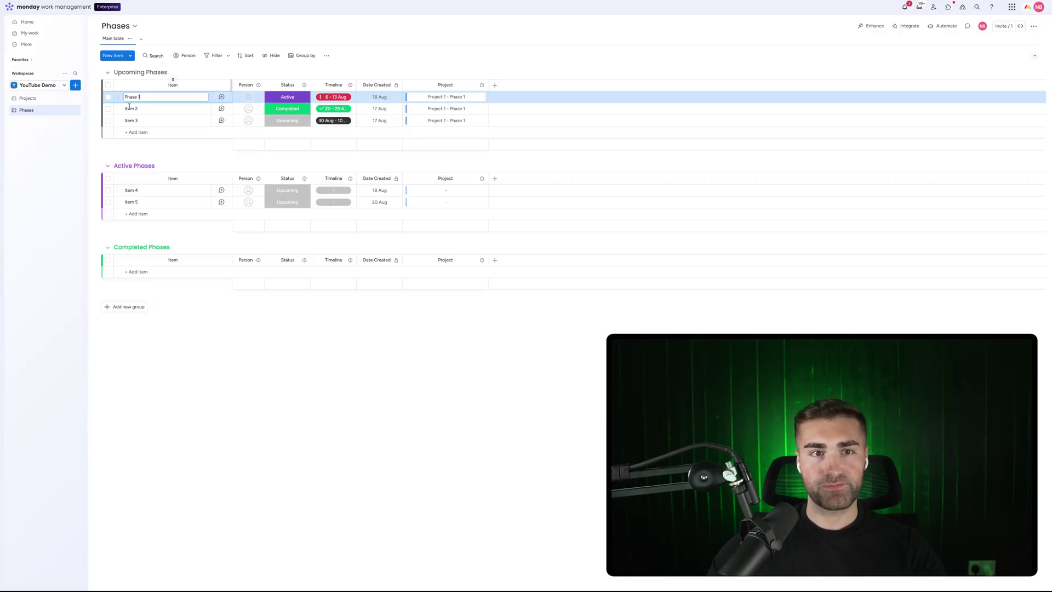
left_click(128, 110)
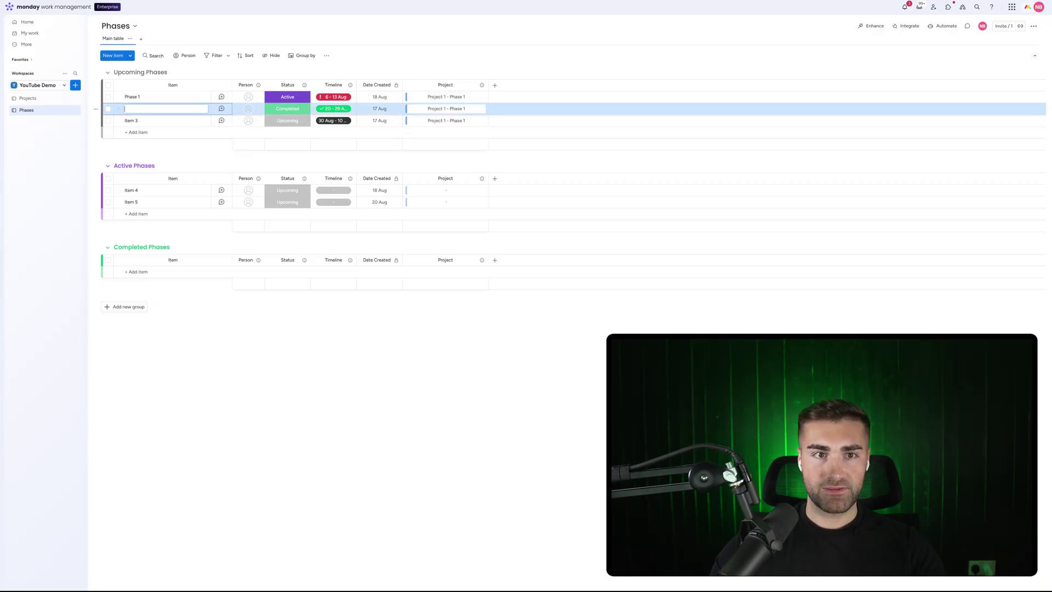
type("Phase 2")
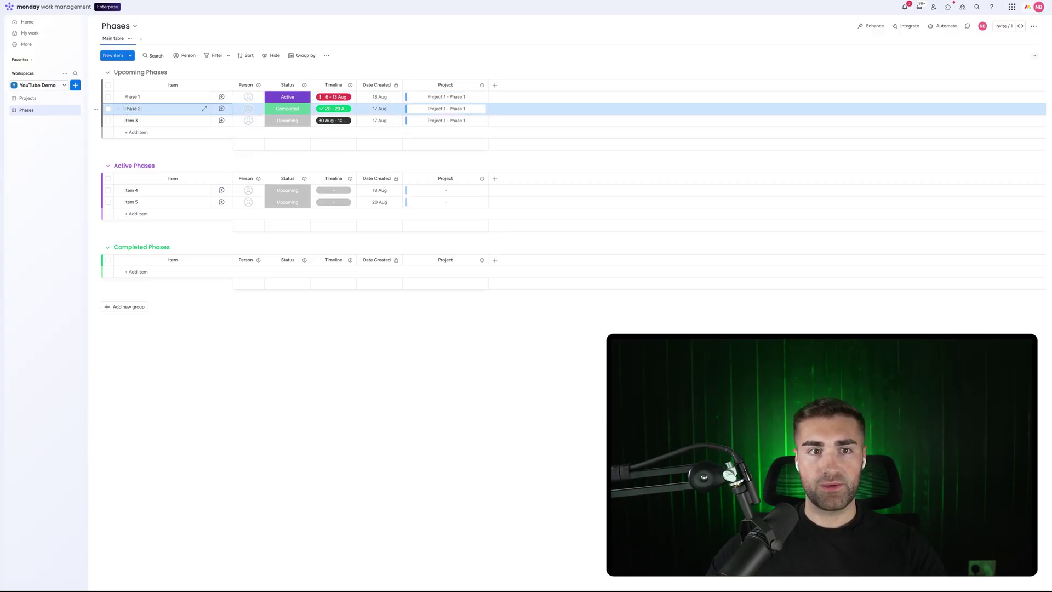
left_click(129, 121)
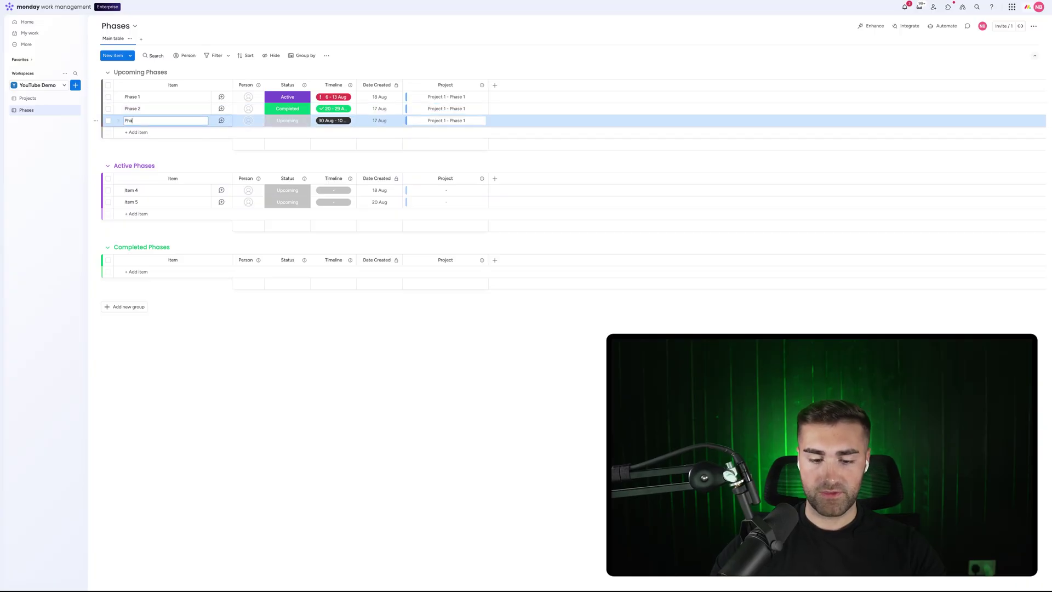
type("Phase 3")
key("Return")
Rename the first project on the Projects board as Project 1 and review its links on both boards.
left_click(42, 101)
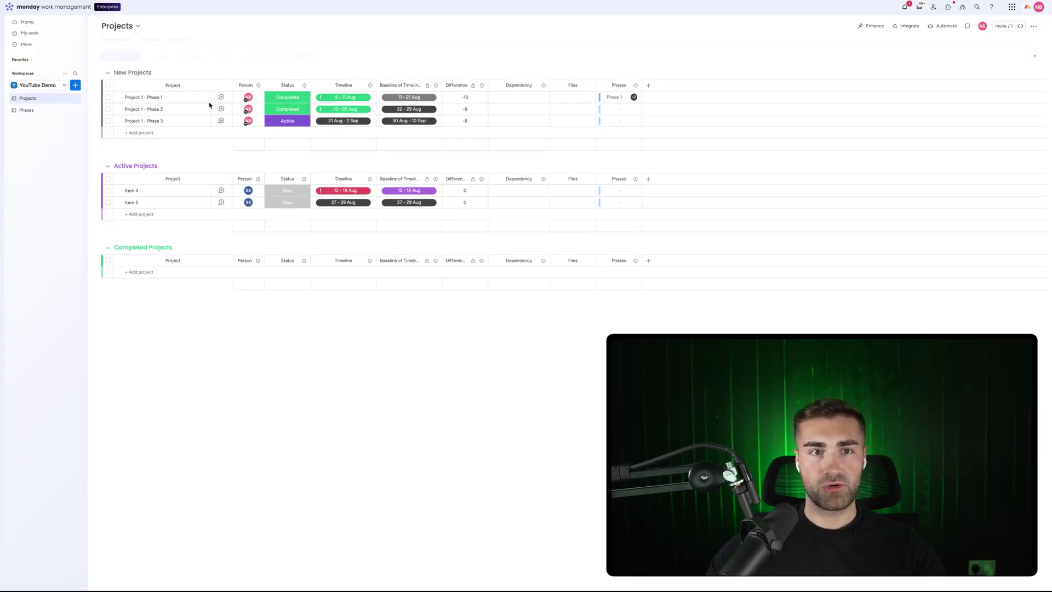
double_click(155, 97)
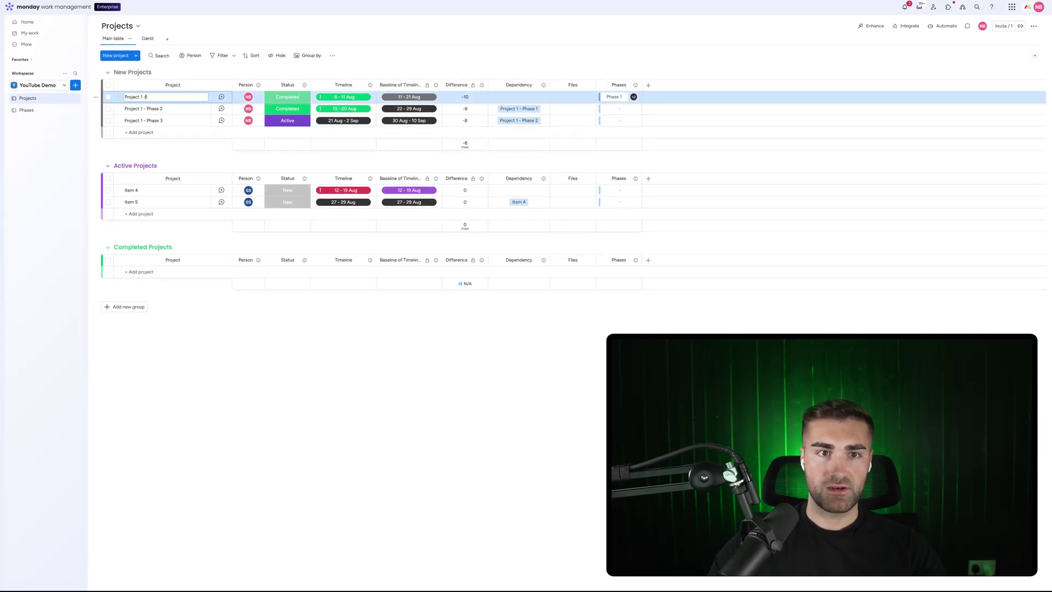
key("Return")
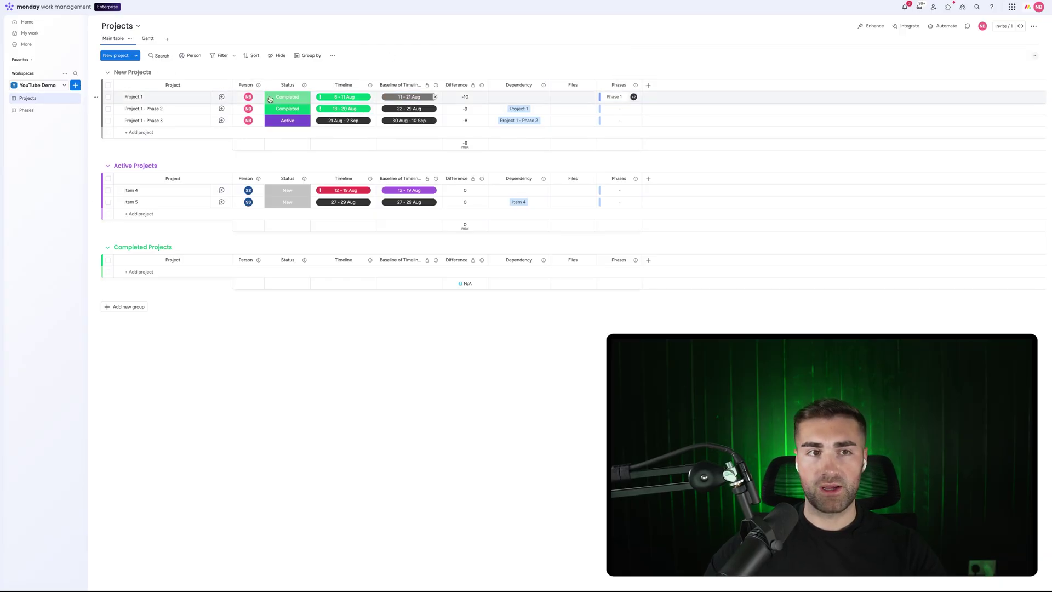
left_click(63, 110)
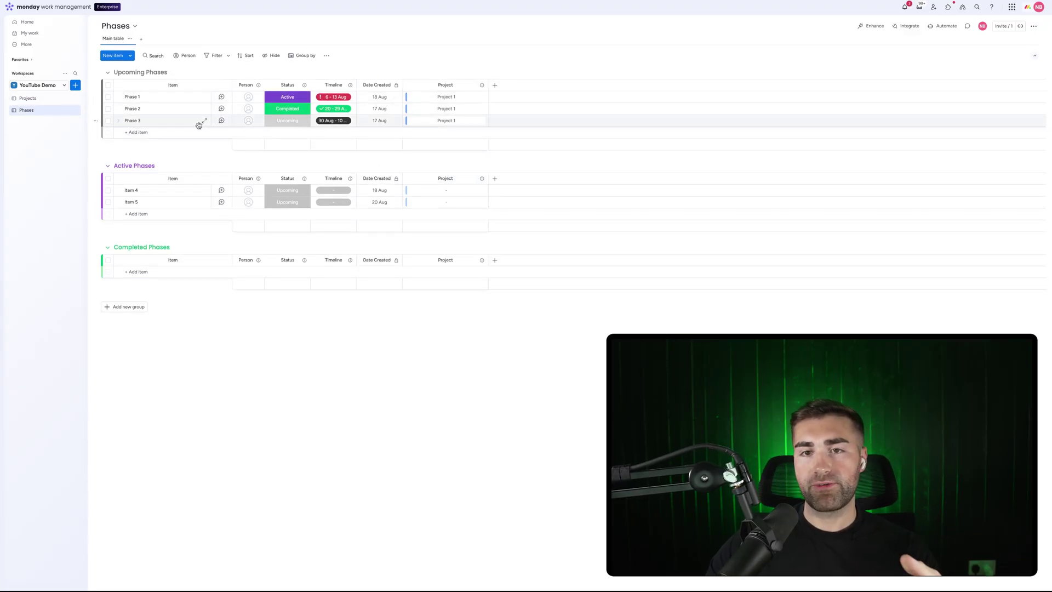
left_click(50, 99)
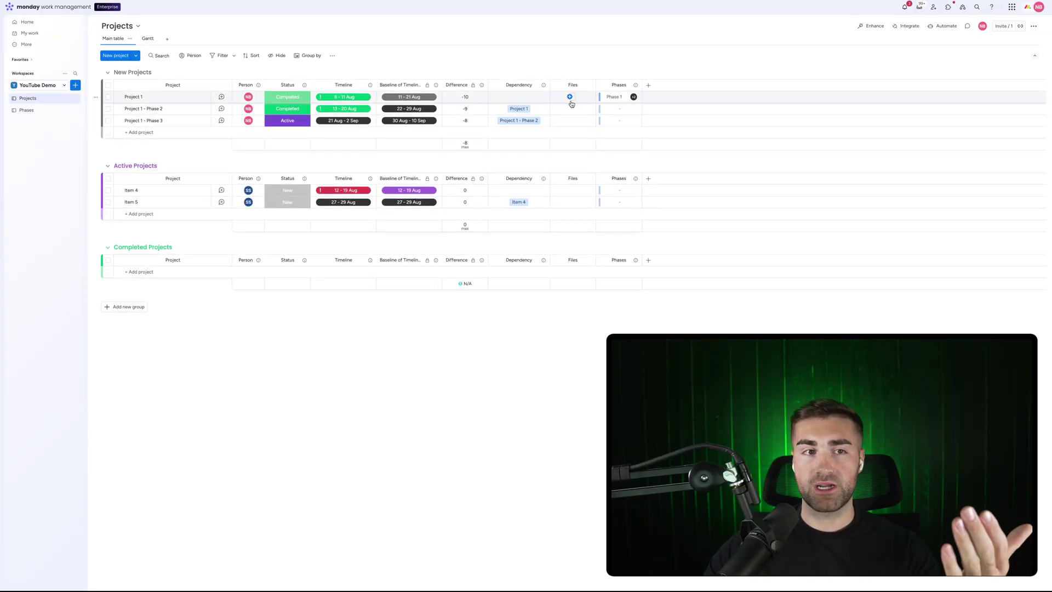
On the Phases board, add a Mirror column that uses the Project connection to show the Files column of the Projects board.
left_click(20, 112)
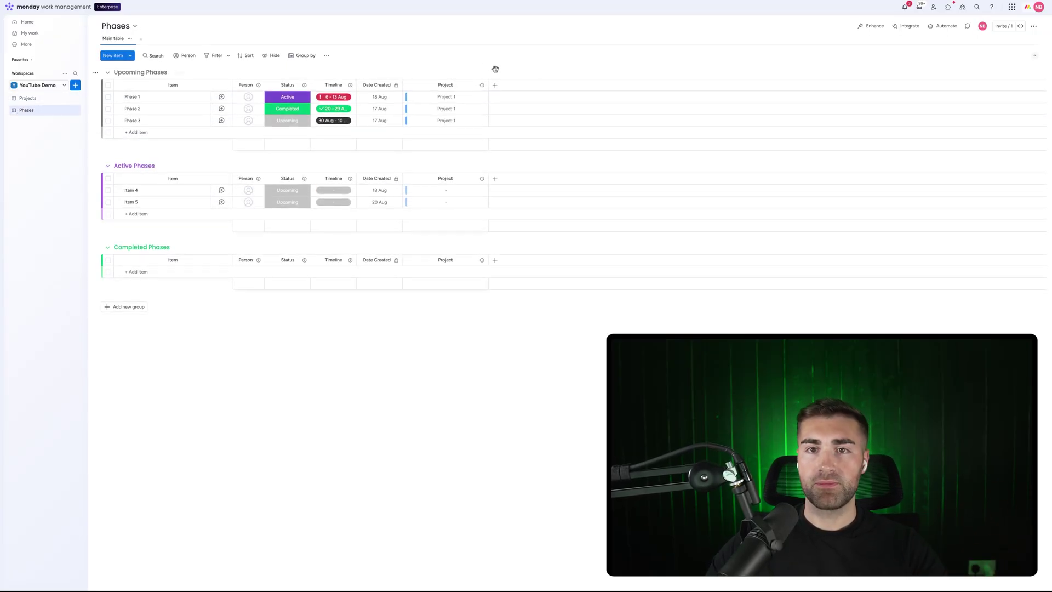
left_click(496, 88)
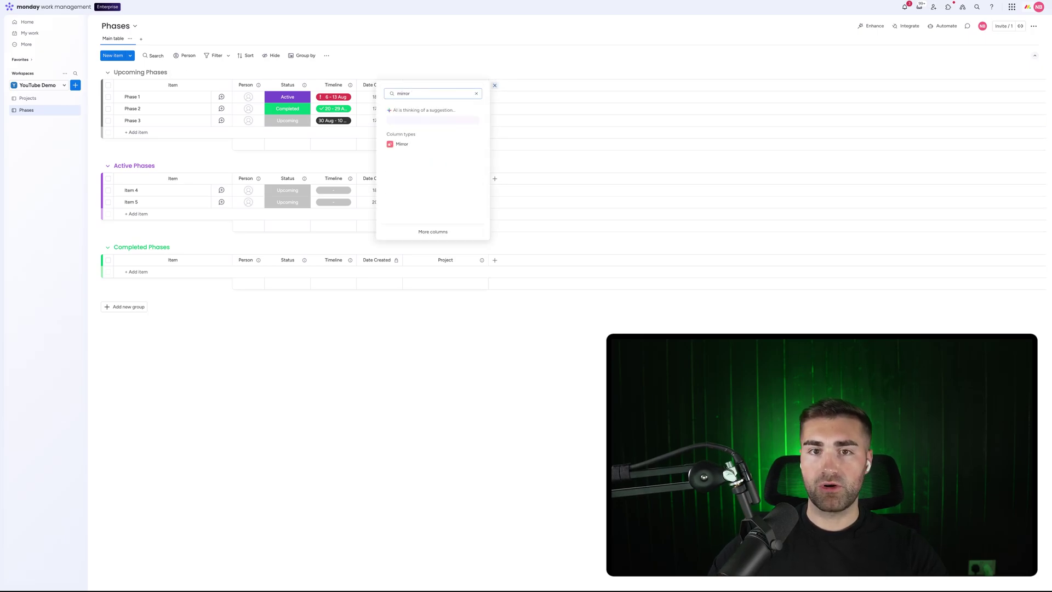
left_click(424, 146)
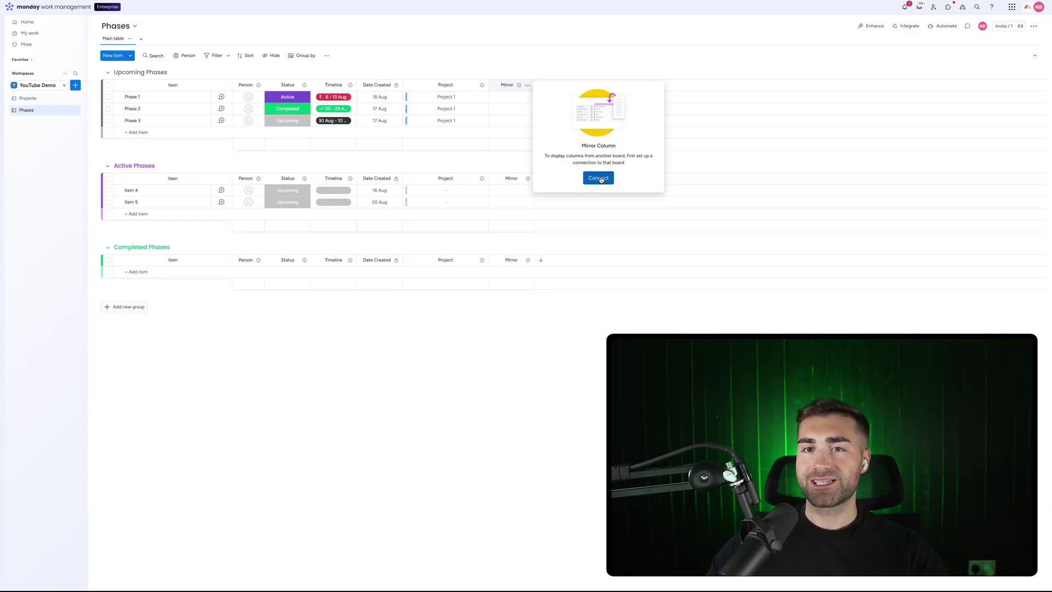
left_click(600, 178)
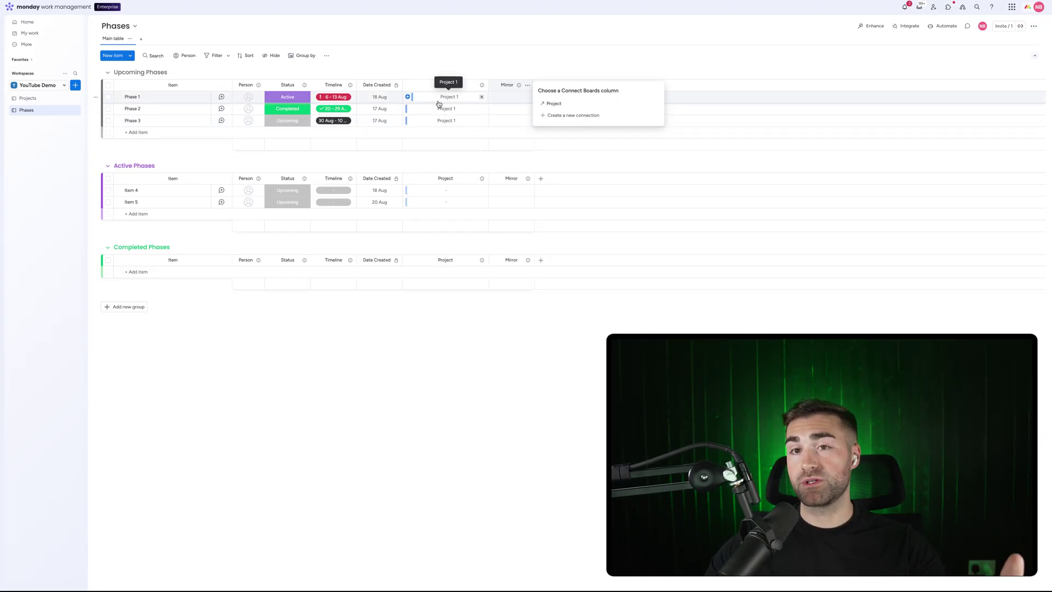
left_click(571, 108)
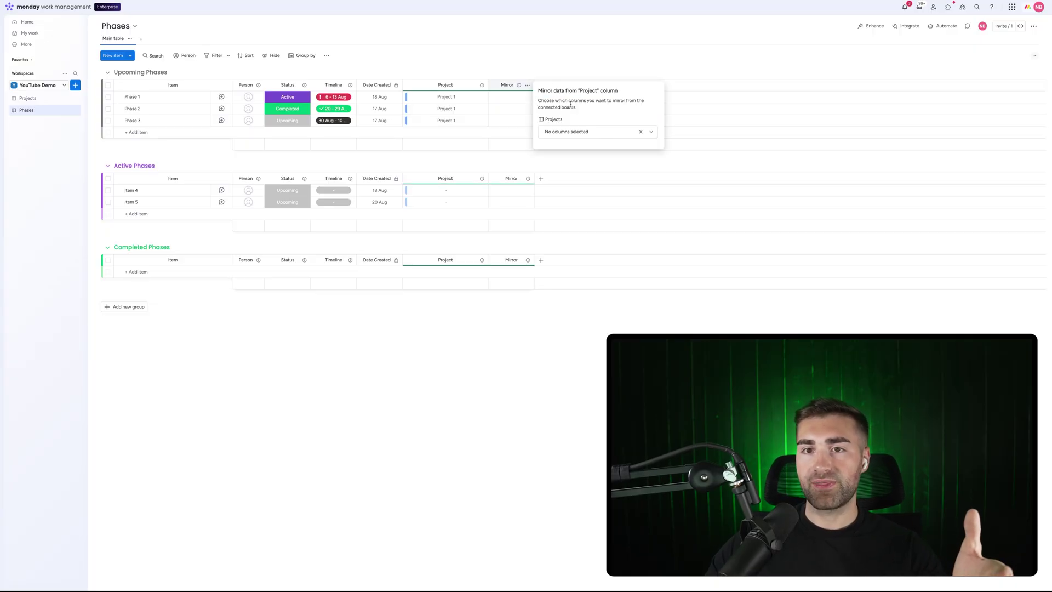
left_click(564, 134)
scroll(567, 171, "down", 2)
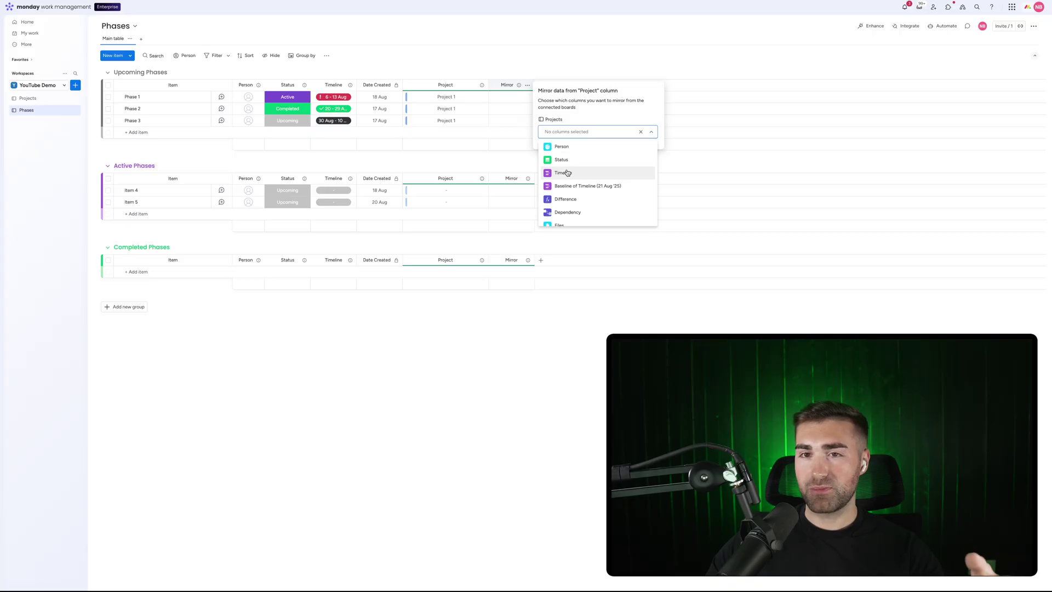
scroll(567, 172, "down", 2)
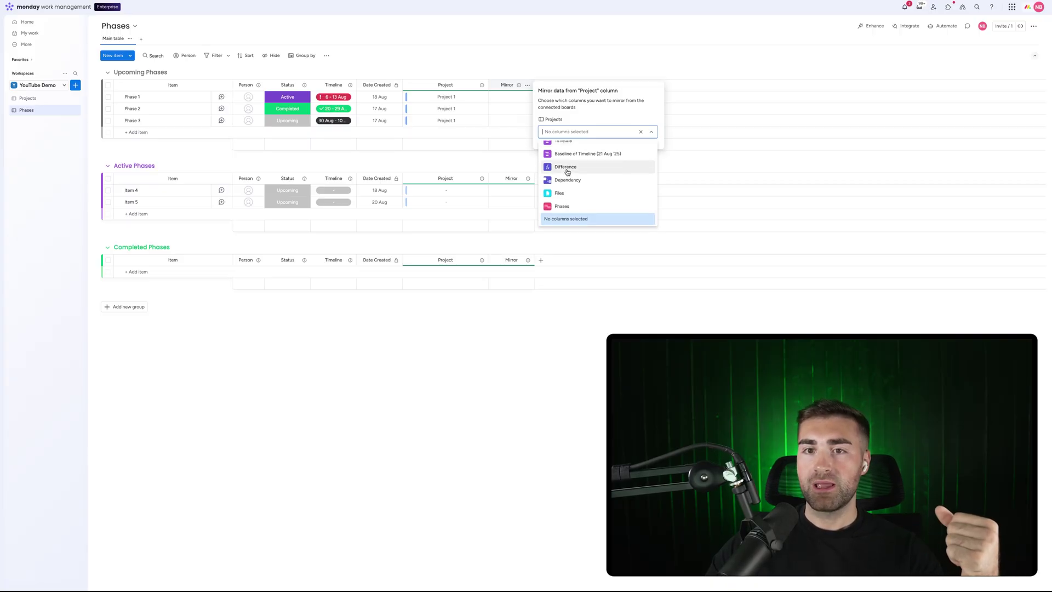
scroll(567, 172, "up", 4)
scroll(567, 172, "down", 4)
left_click(569, 195)
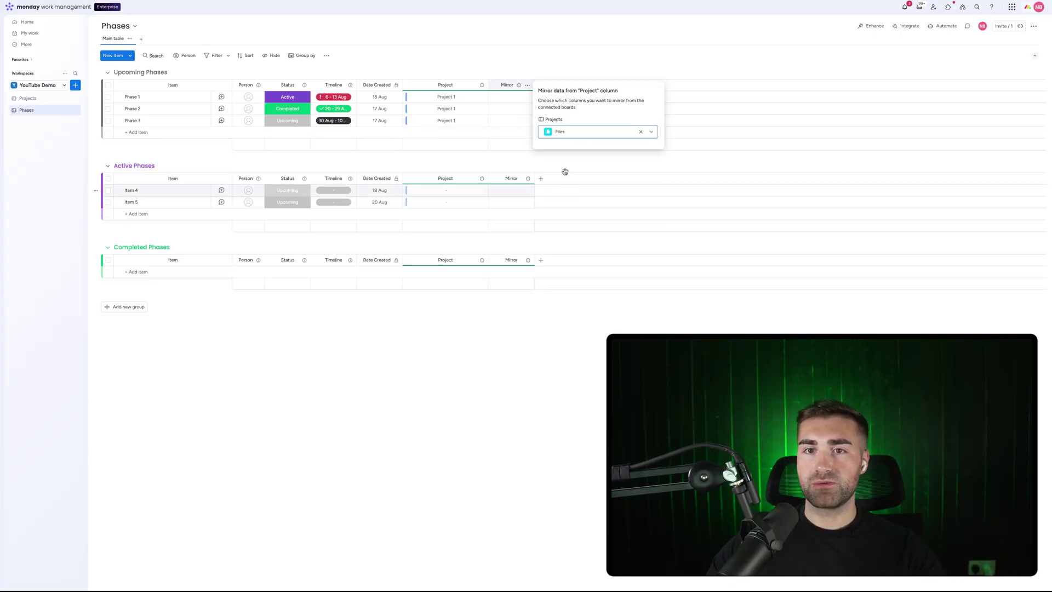
Rename the new mirror column Project Files and widen it to fit its title.
left_click(529, 45)
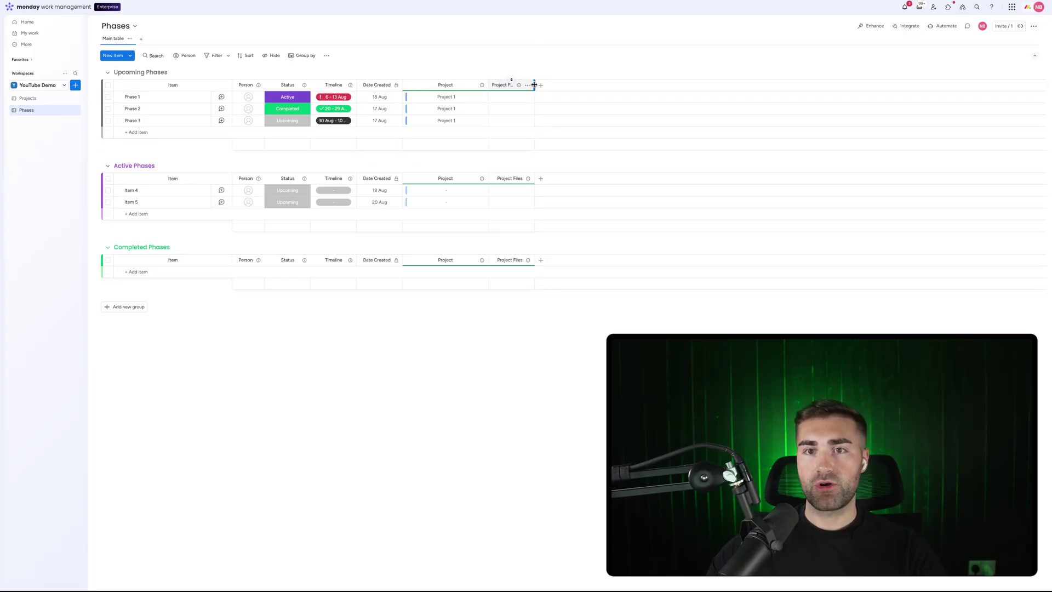
left_click_drag(534, 85, 545, 85)
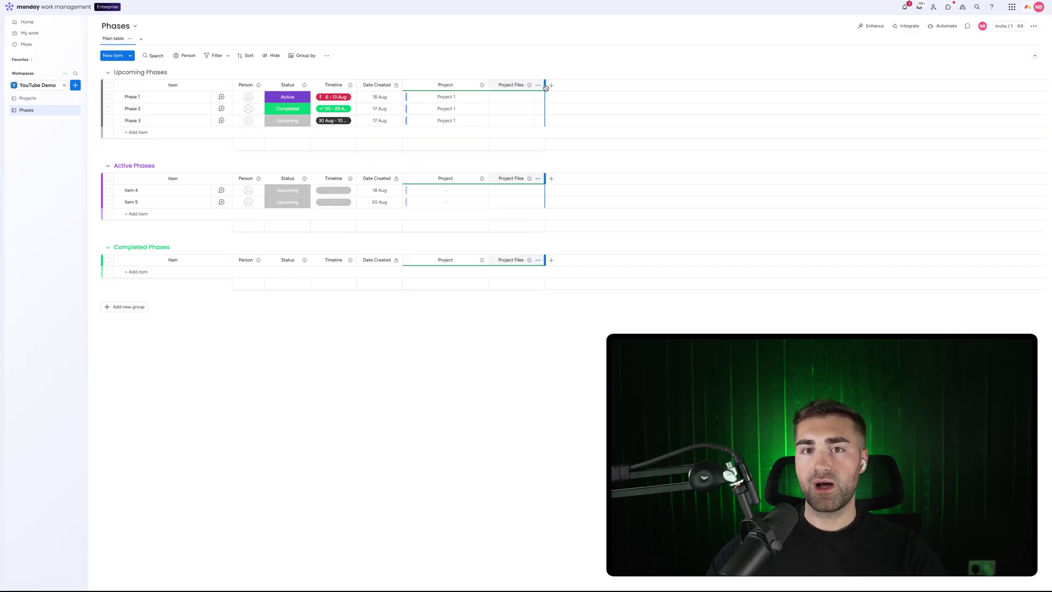
left_click(25, 100)
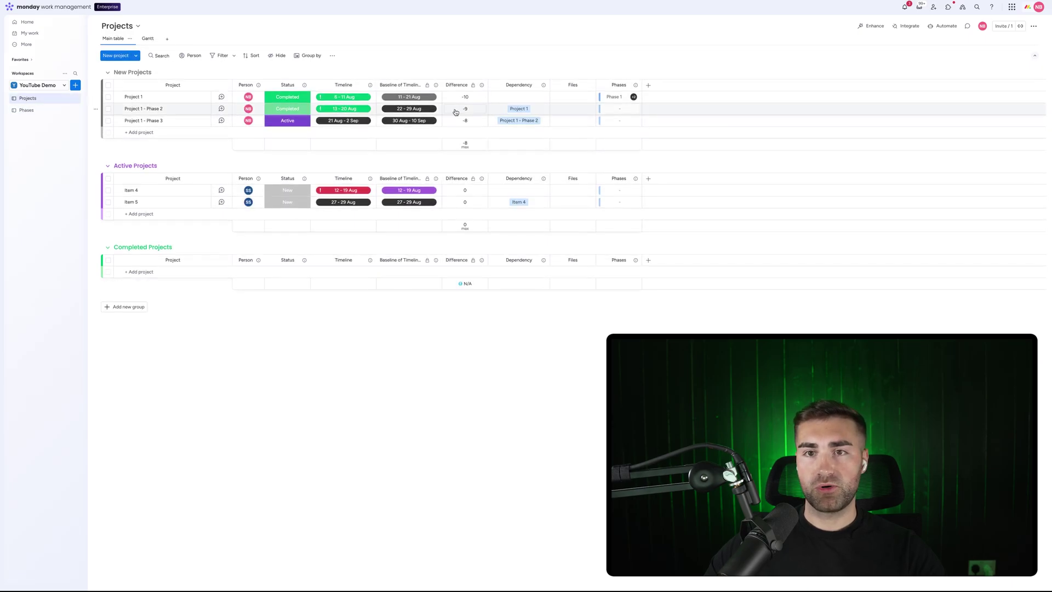
left_click(568, 96)
left_click(568, 156)
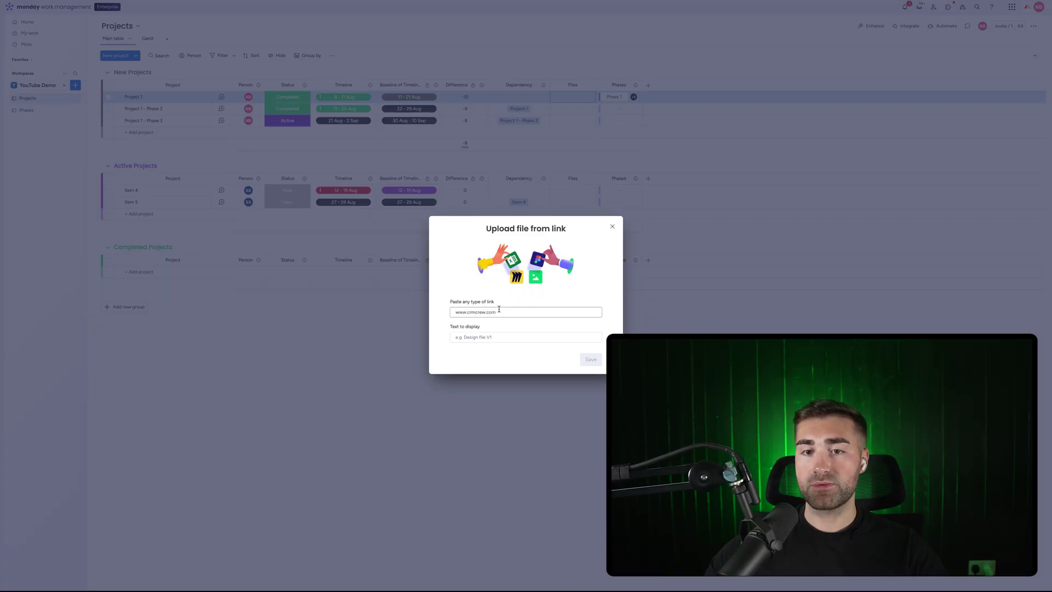
left_click(495, 330)
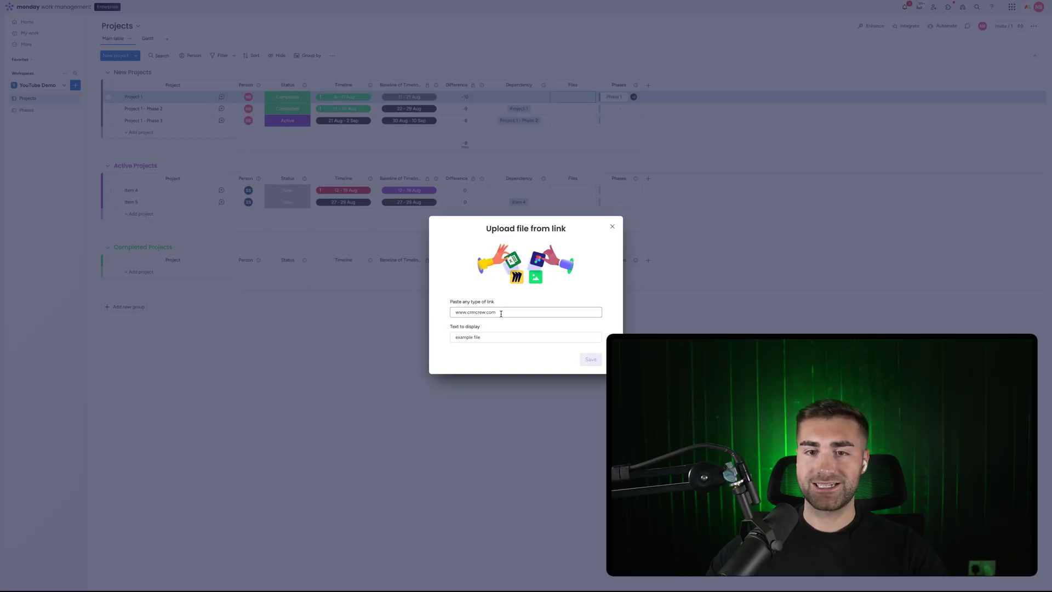
type("https://www.crmcrew.com/lp-1")
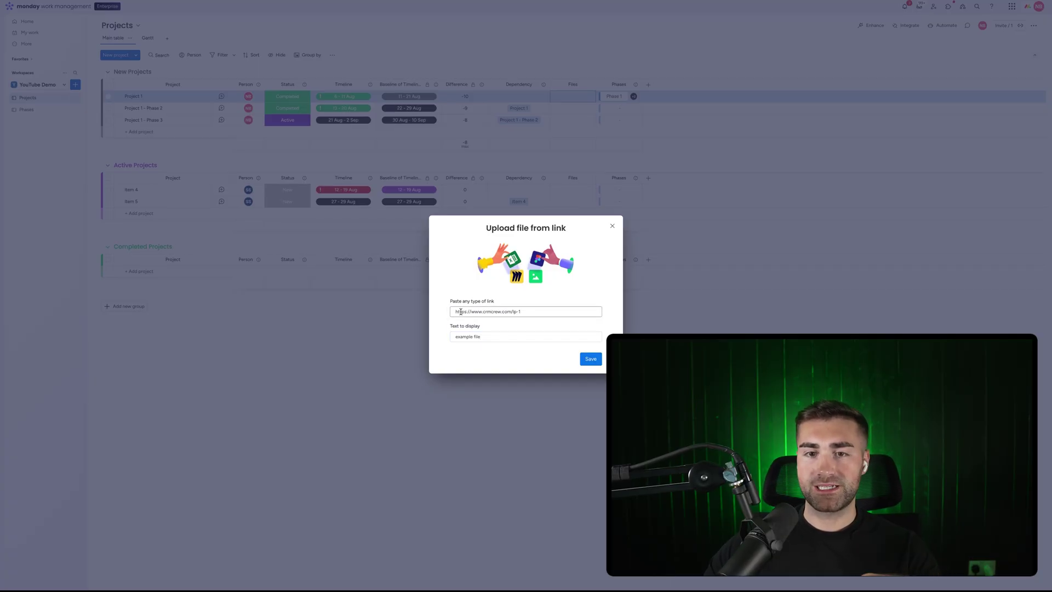
left_click_drag(524, 311, 513, 311)
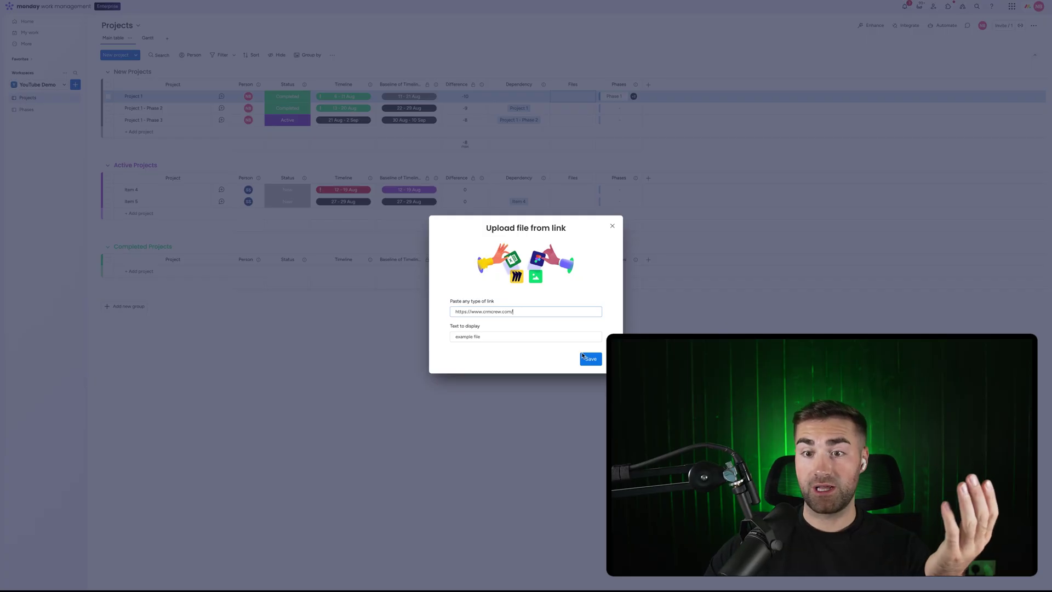
left_click(590, 358)
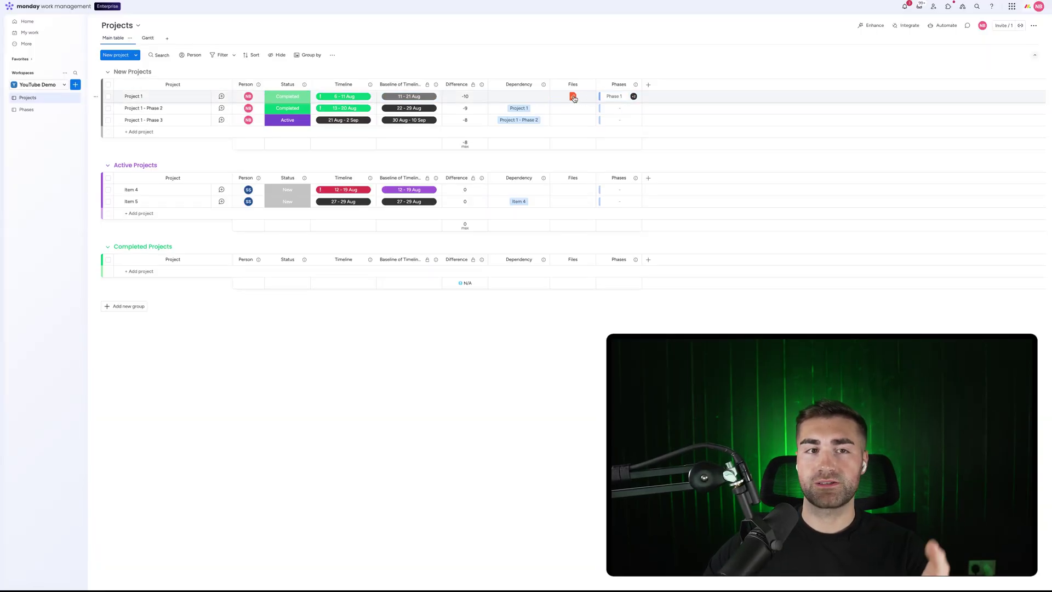
Preview the file attached to Project 1 and check the Project Files column on the Phases board.
mouse_move(573, 96)
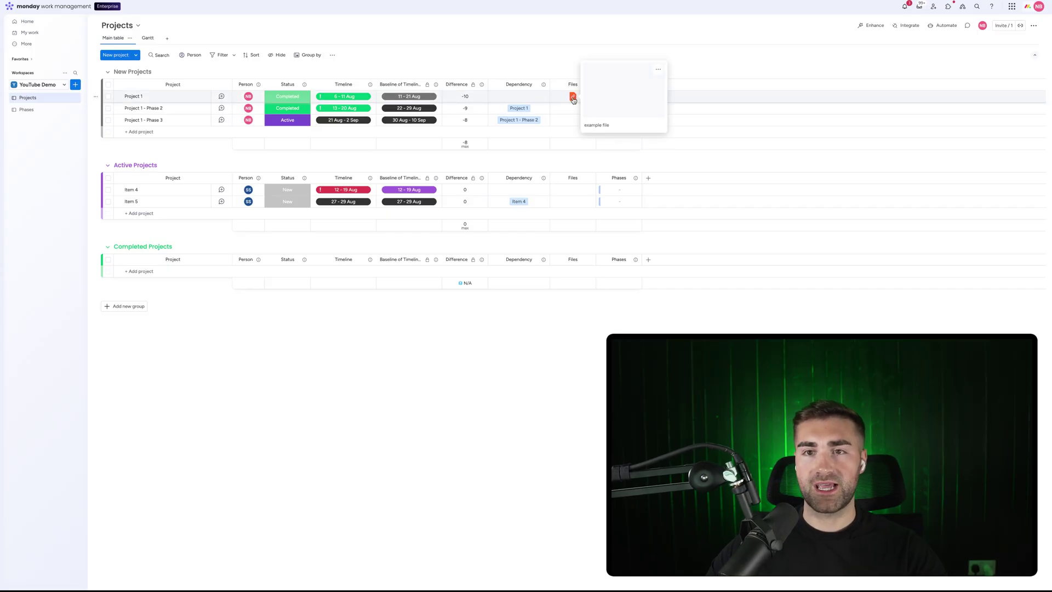
left_click(38, 112)
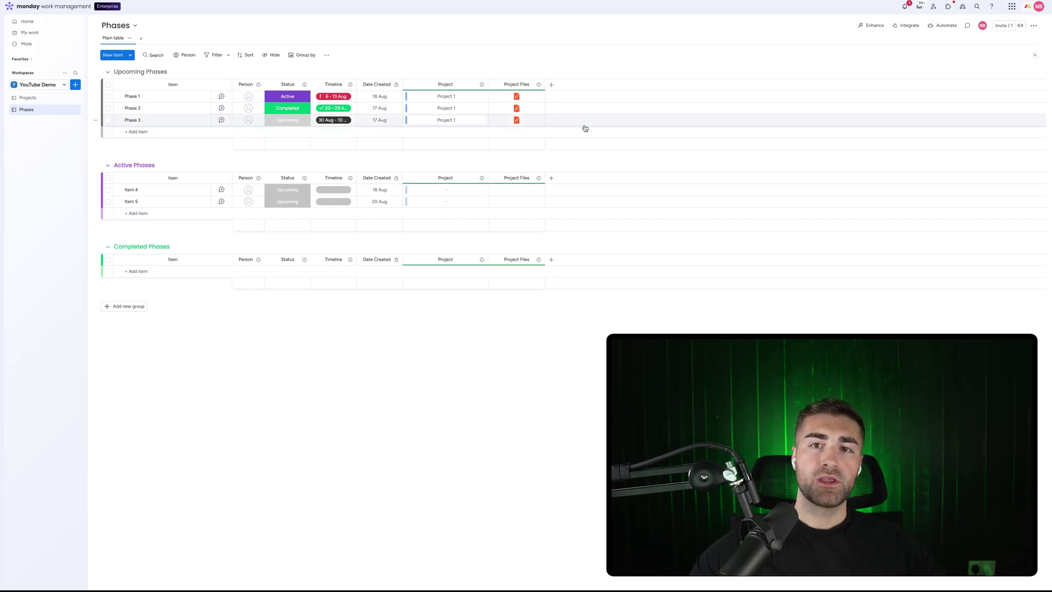
left_click(41, 99)
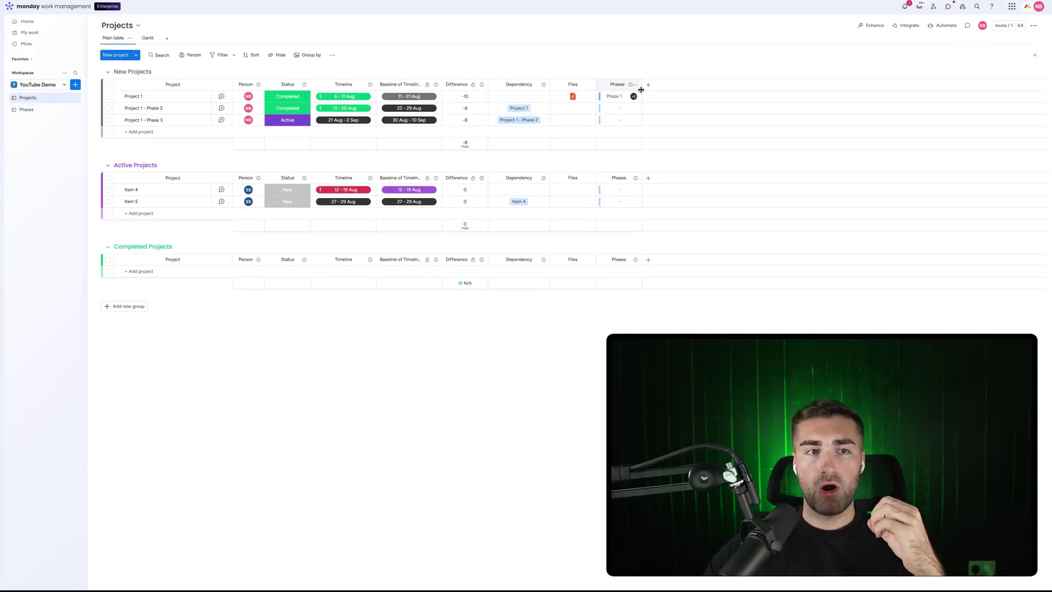
On the Phases board, move Phase 2 to Completed Phases and Phase 3 to Active Phases, with Phase 3's status Active and Phase 1's Upcoming.
left_click(28, 109)
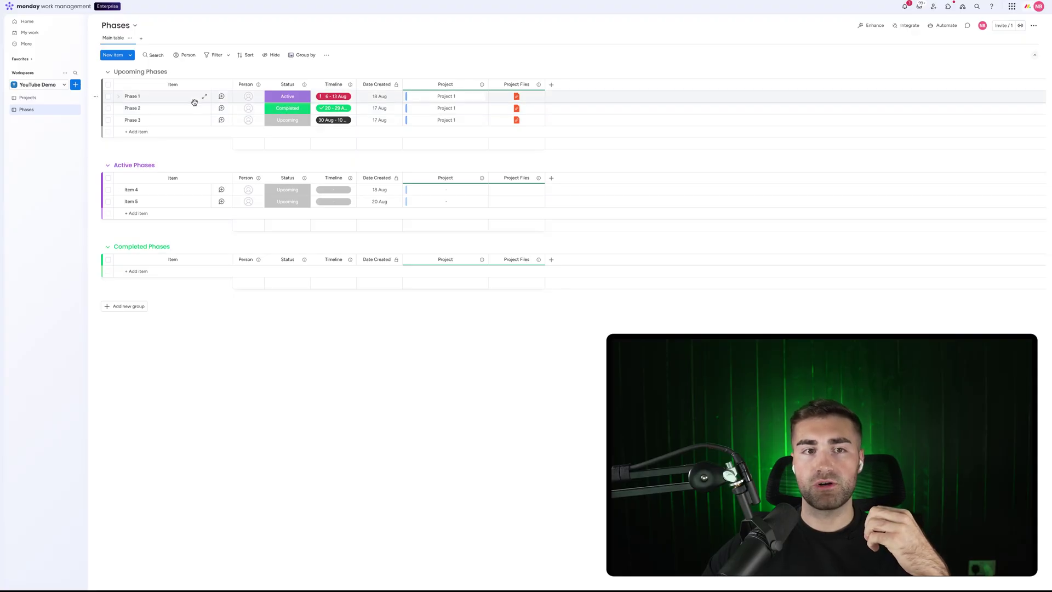
left_click_drag(193, 108, 188, 262)
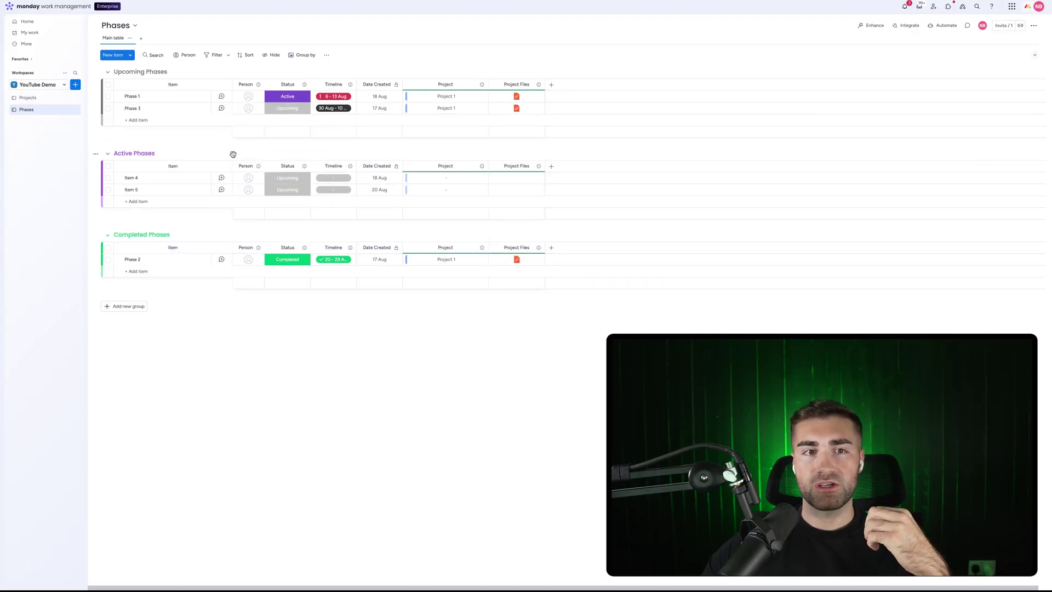
left_click(287, 108)
left_click(277, 147)
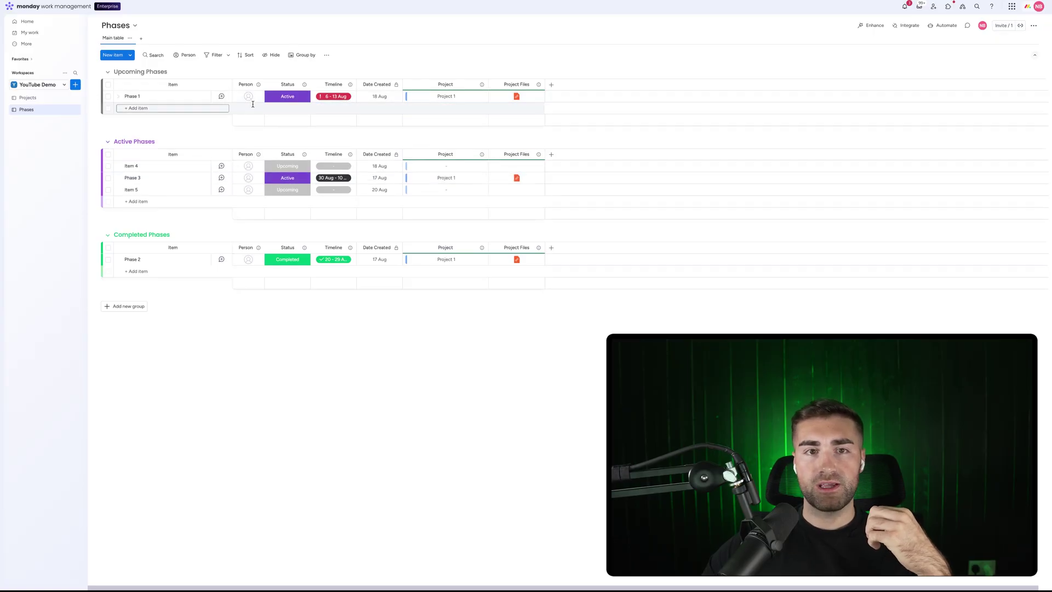
left_click(287, 96)
left_click(282, 116)
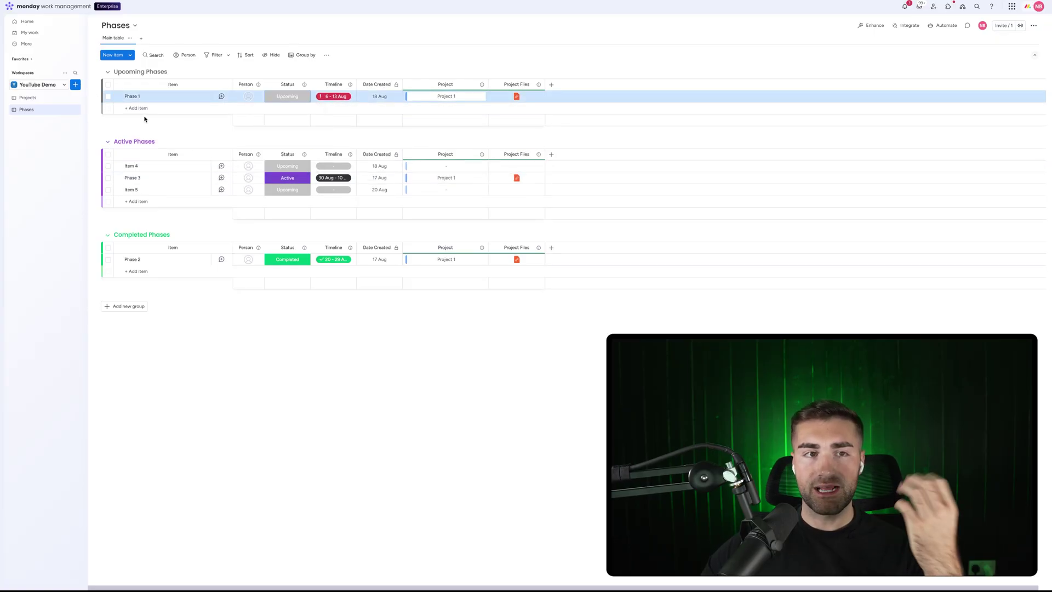
On the Projects board, add a Mirror column that uses the Phases connection to show the Status column of the Phases board.
left_click(30, 100)
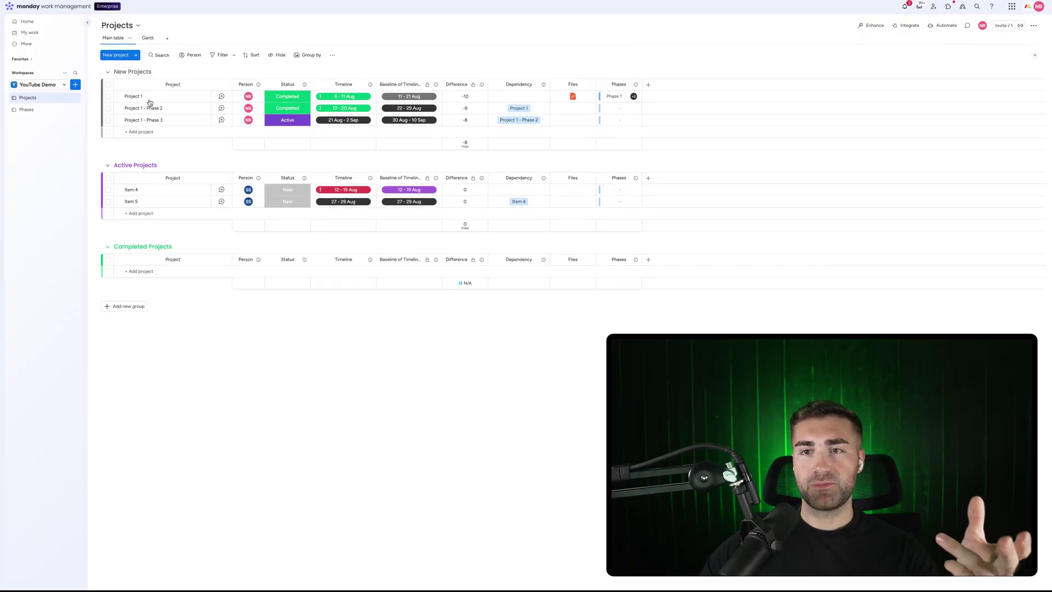
left_click(648, 85)
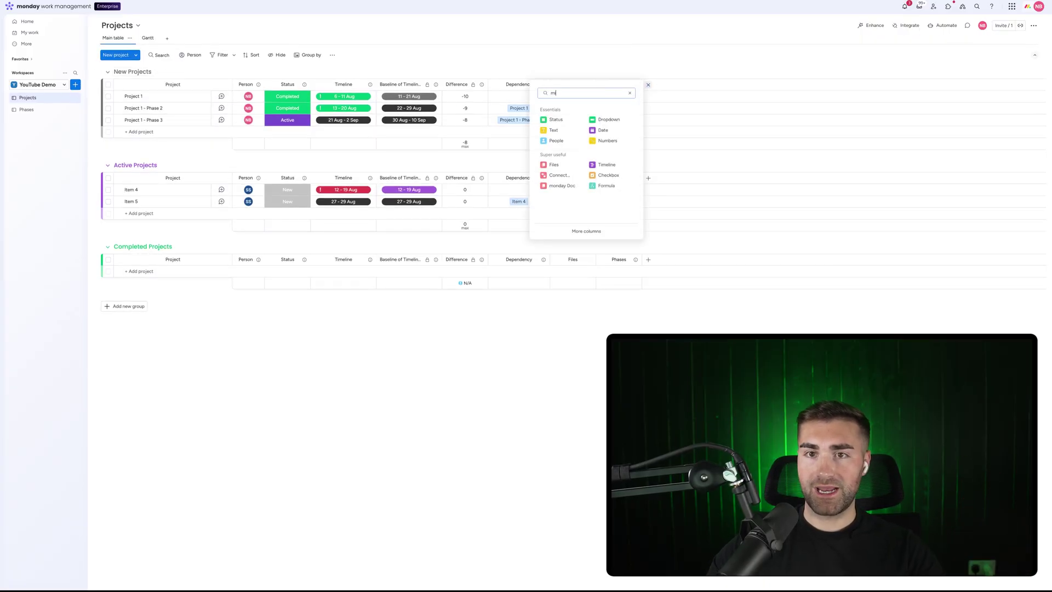
left_click(564, 143)
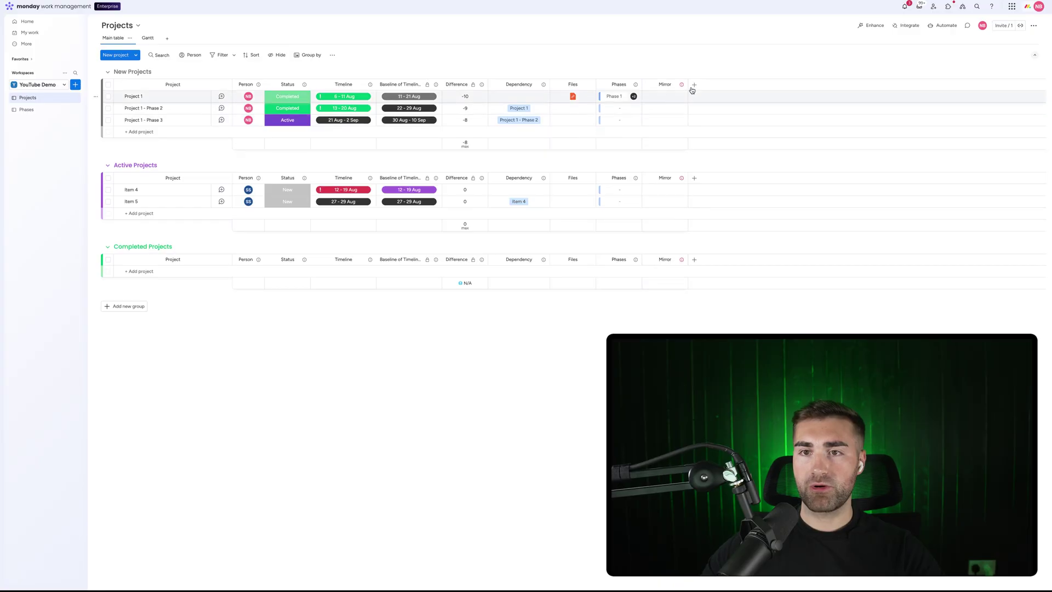
left_click(747, 173)
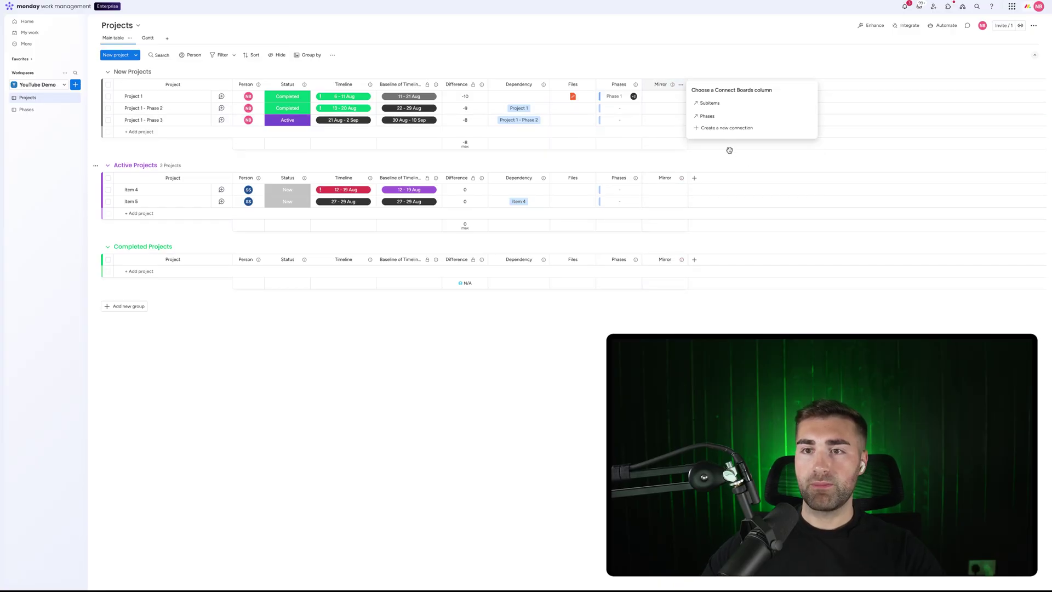
left_click(707, 116)
left_click(713, 130)
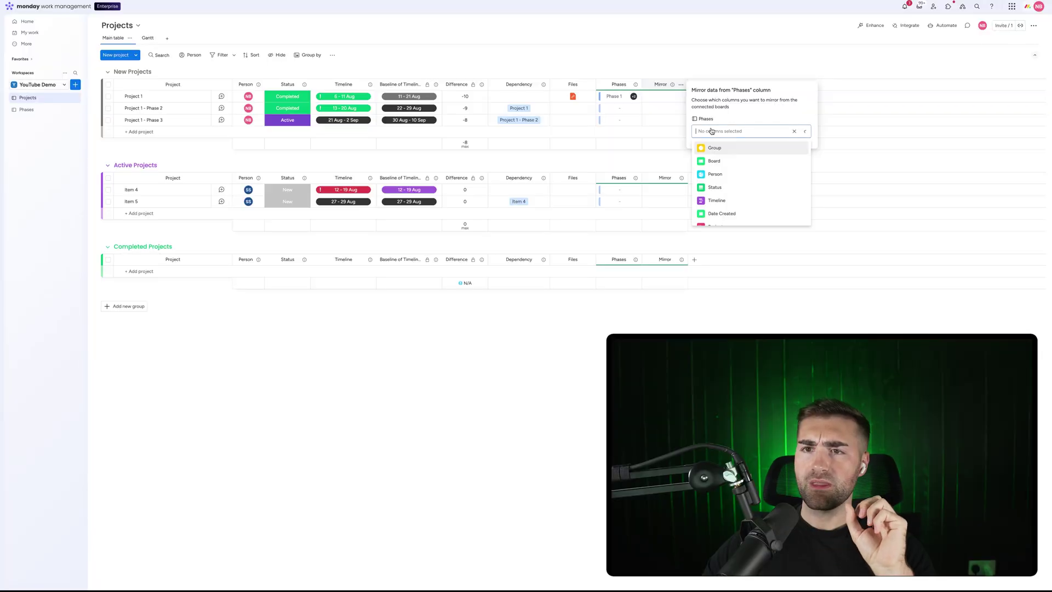
scroll(714, 164, "down", 1)
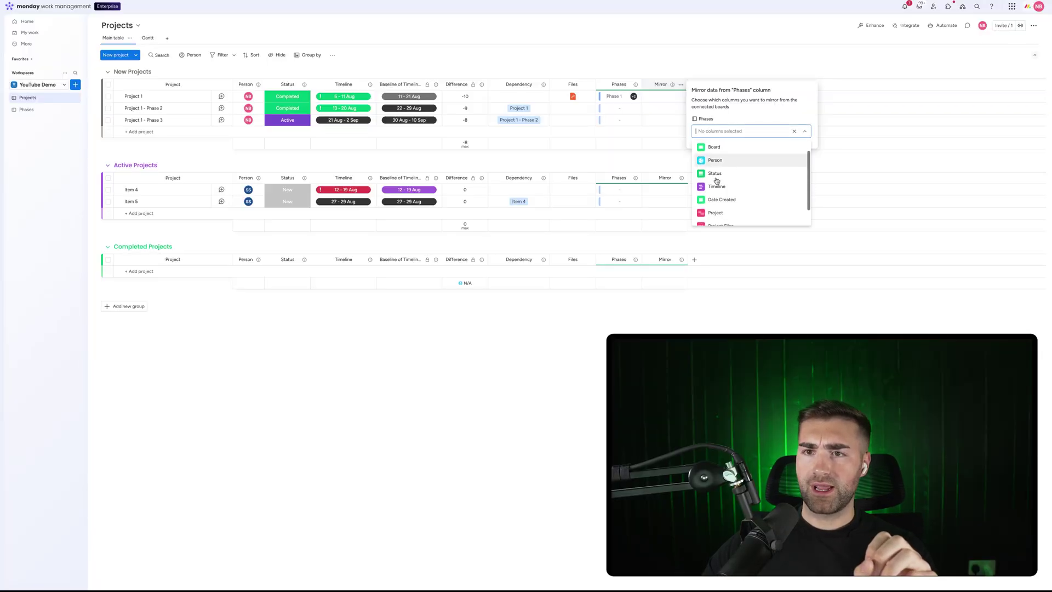
left_click(714, 173)
Rename the Projects board's mirror column Phase Status and widen it.
left_click(664, 67)
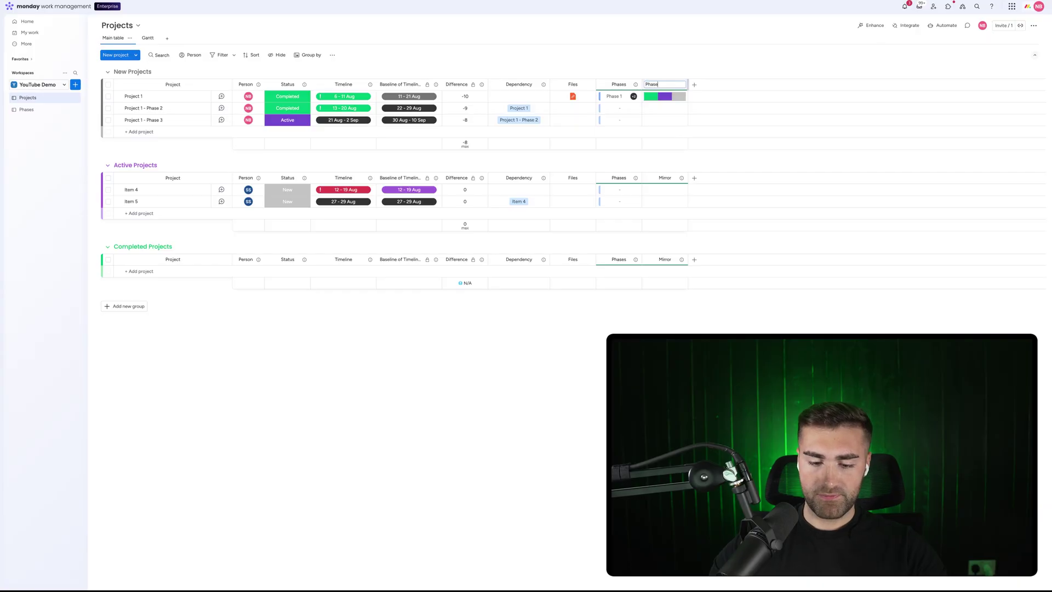
key("Return")
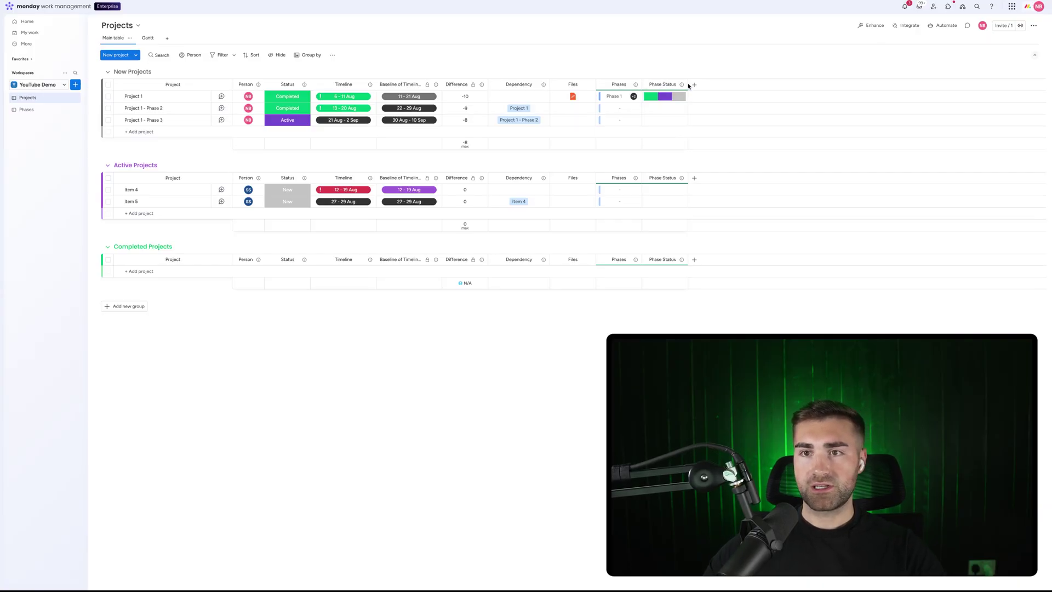
left_click_drag(688, 83, 720, 84)
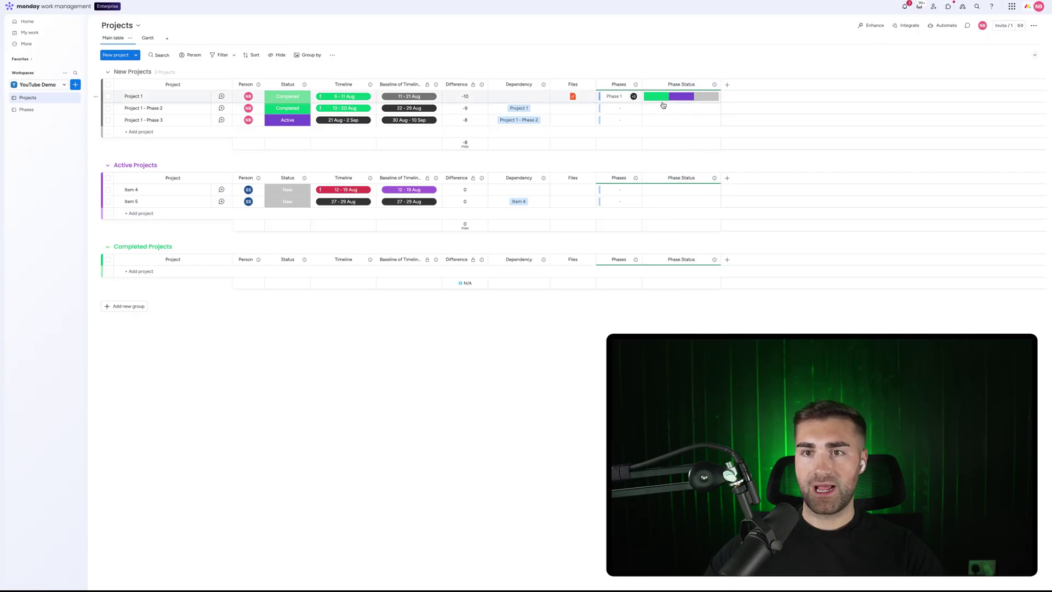
Inspect which phases make up the segments of Project 1's Phase Status bar.
left_click(662, 98)
left_click(679, 100)
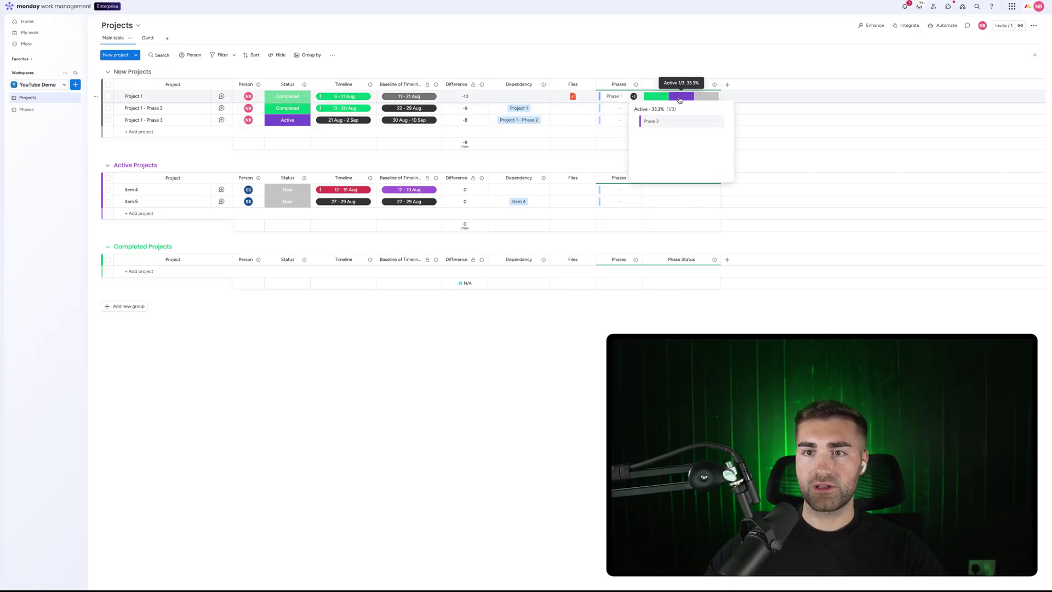
left_click(663, 37)
left_click(682, 98)
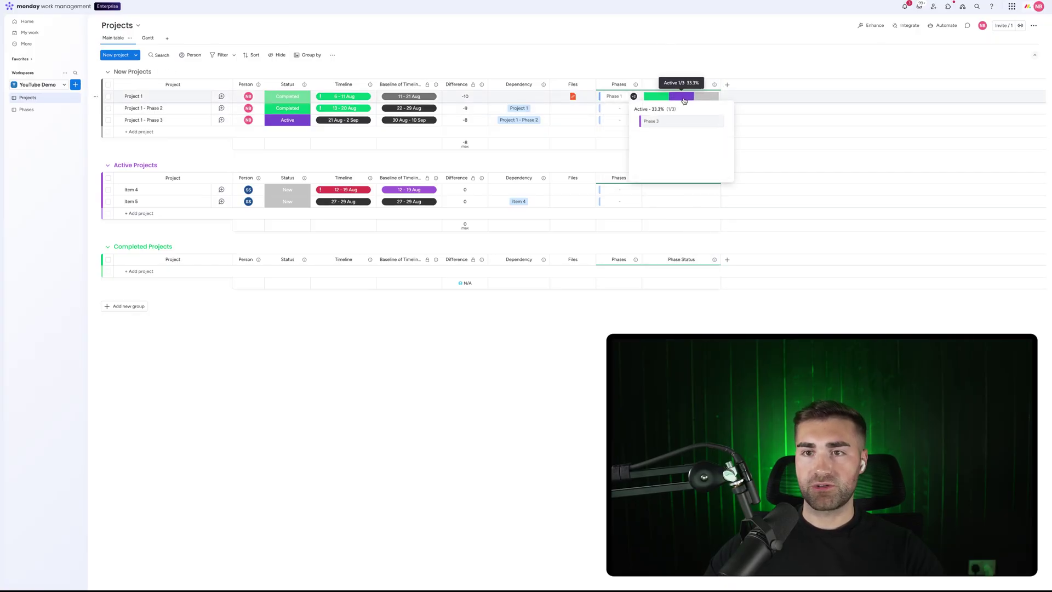
left_click(684, 39)
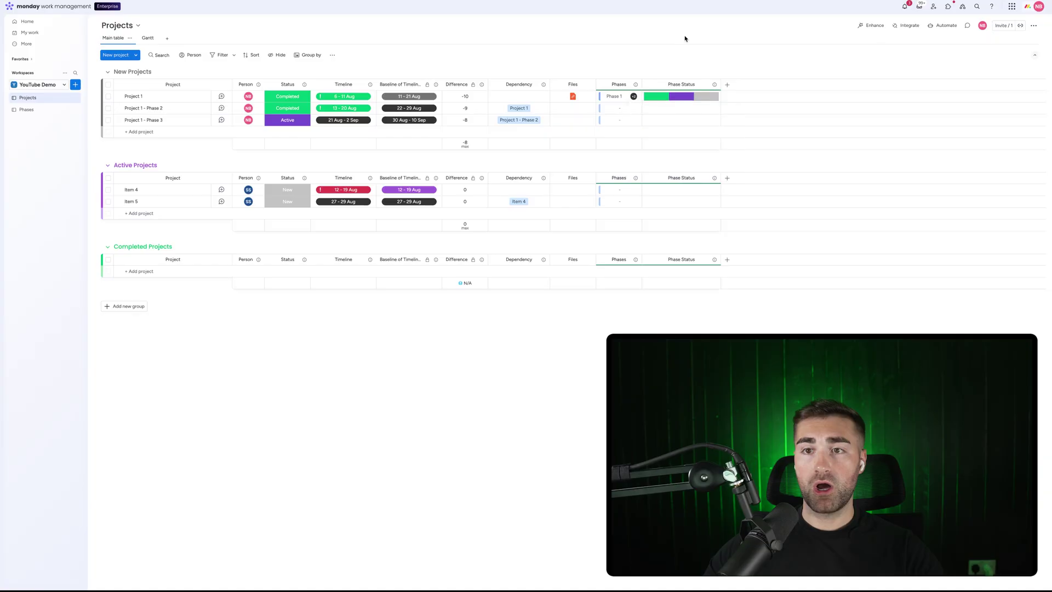
On the Phases board, set Phase 3's status to Completed and return to the Projects board.
left_click(32, 110)
left_click(285, 179)
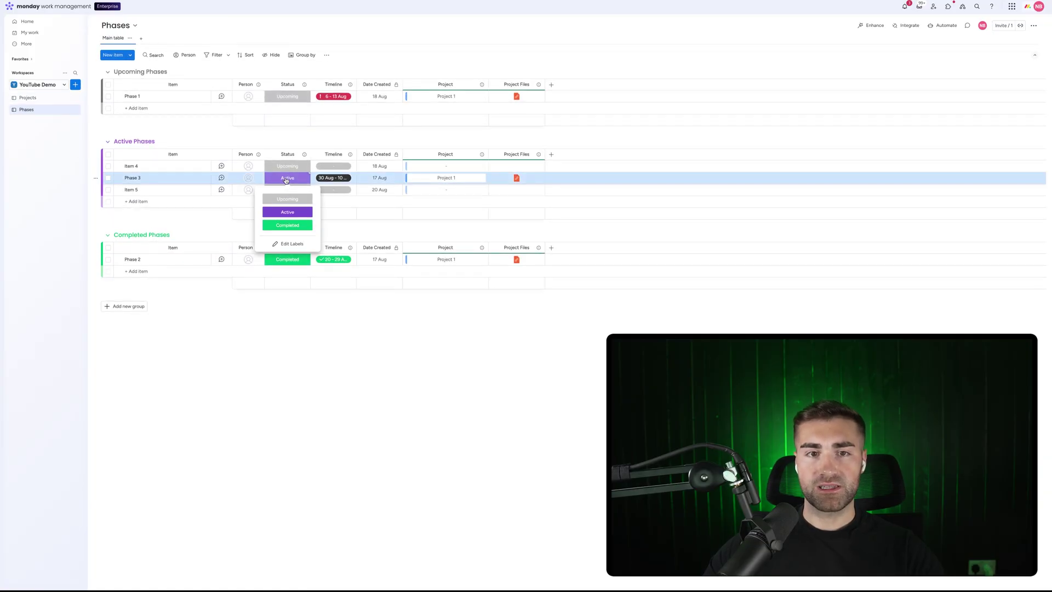
left_click(287, 226)
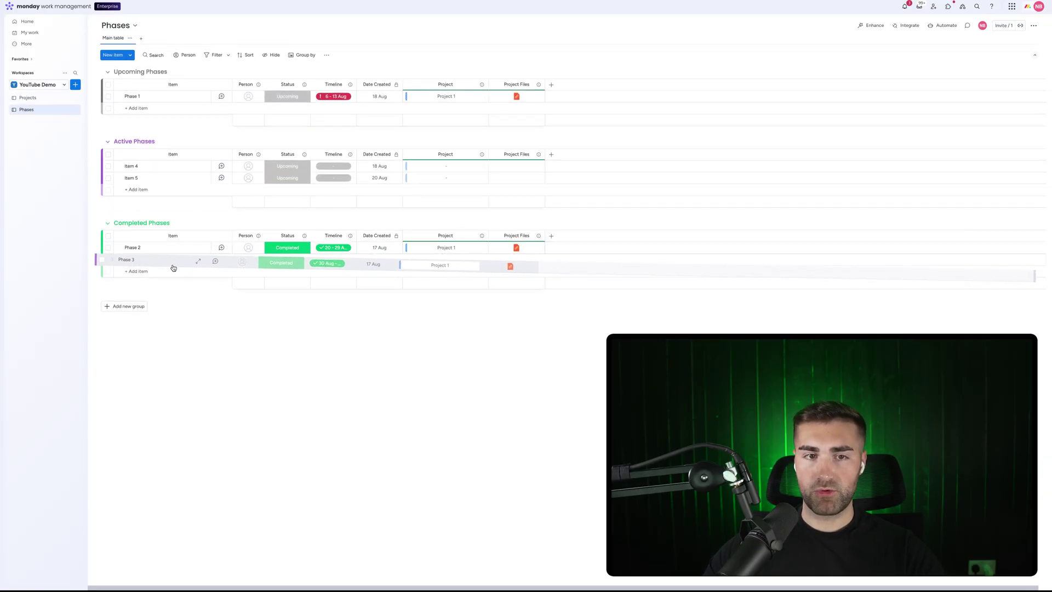
left_click(28, 98)
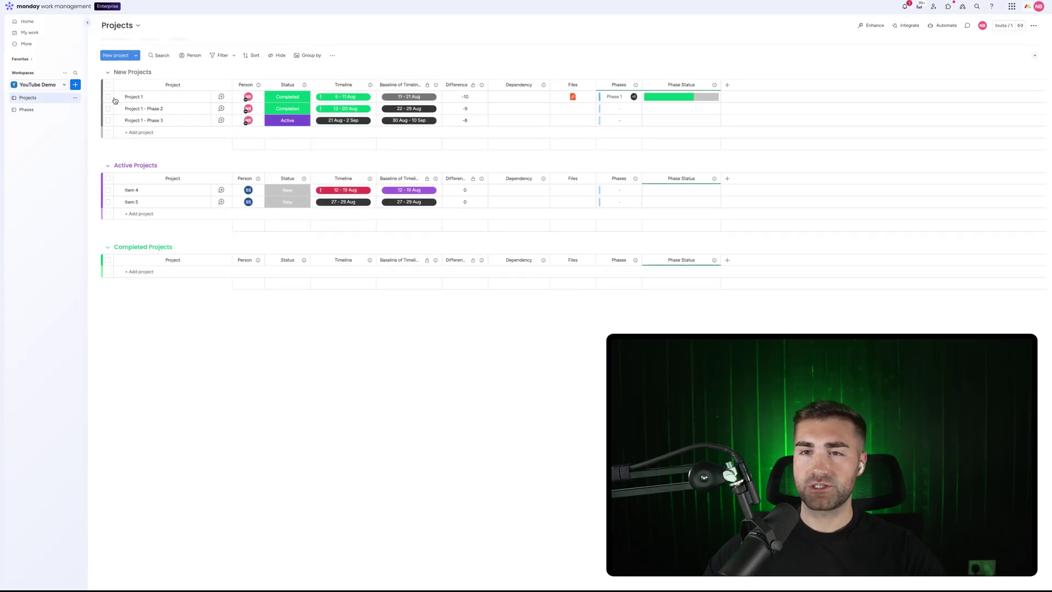
mouse_move(671, 98)
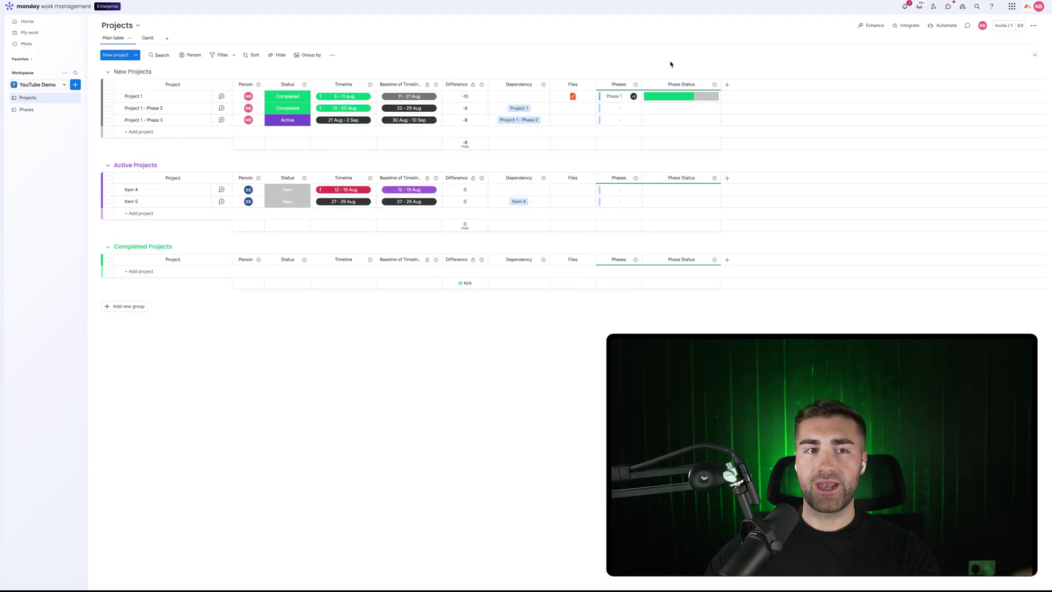
Add another Mirror column to the Projects board that uses the Phases connection to show the Timeline column of the Phases board.
left_click(726, 85)
type("mirror")
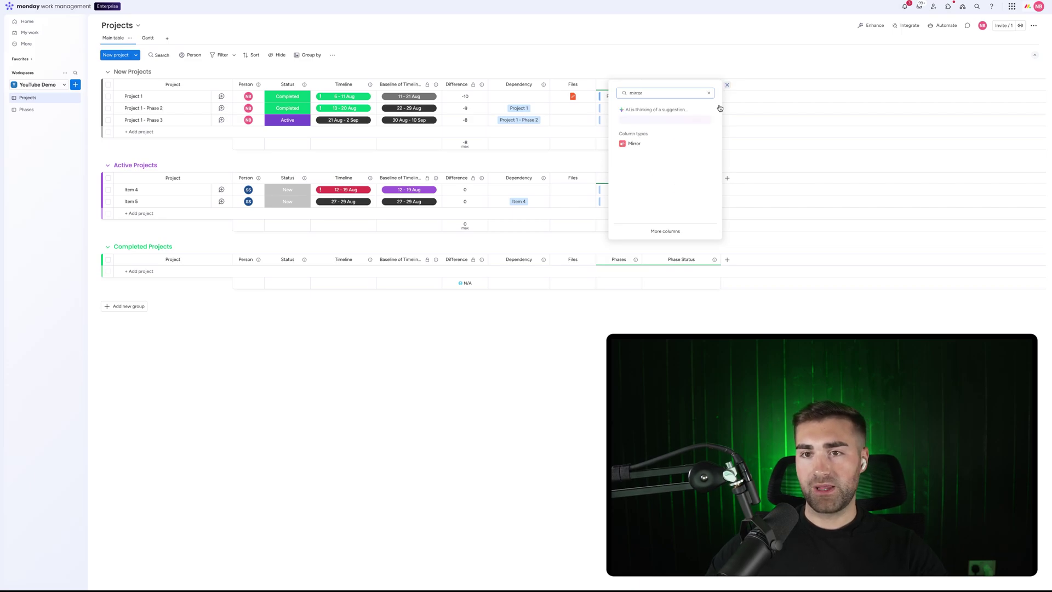
left_click(656, 143)
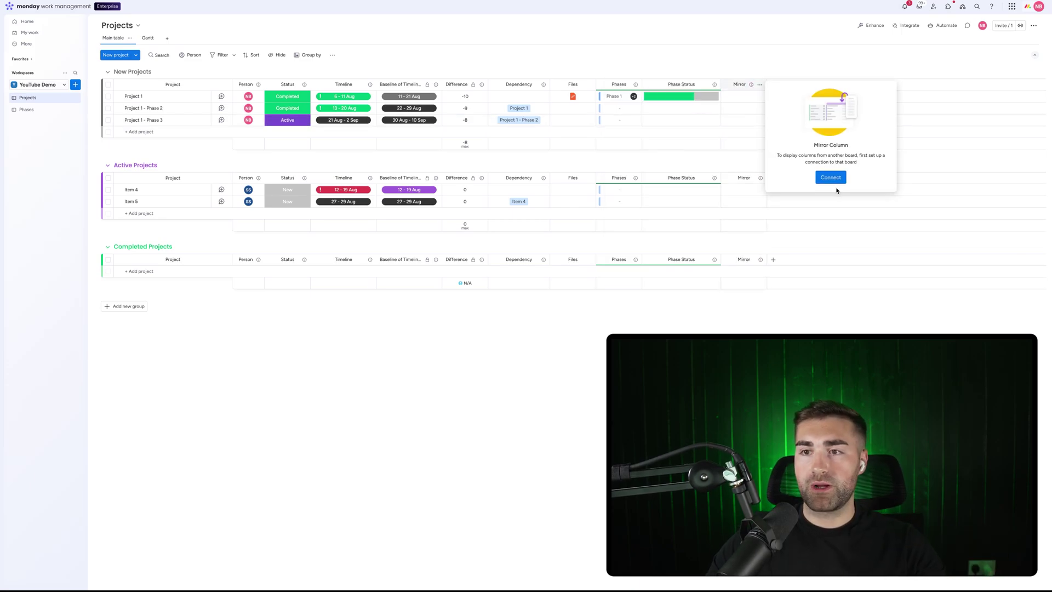
left_click(831, 178)
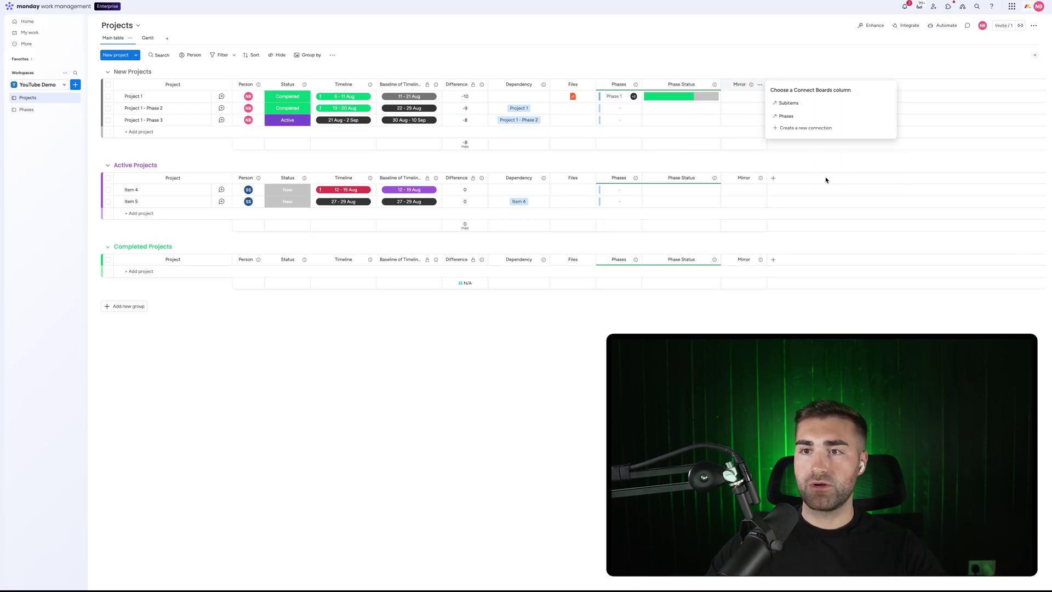
left_click(807, 122)
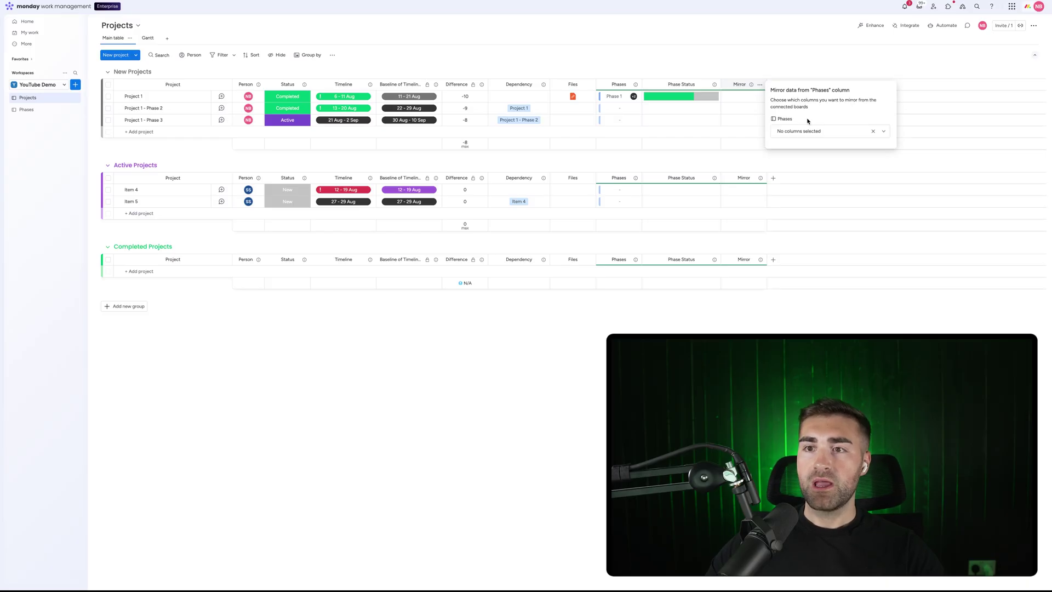
left_click(800, 132)
scroll(795, 191, "down", 1)
left_click(795, 192)
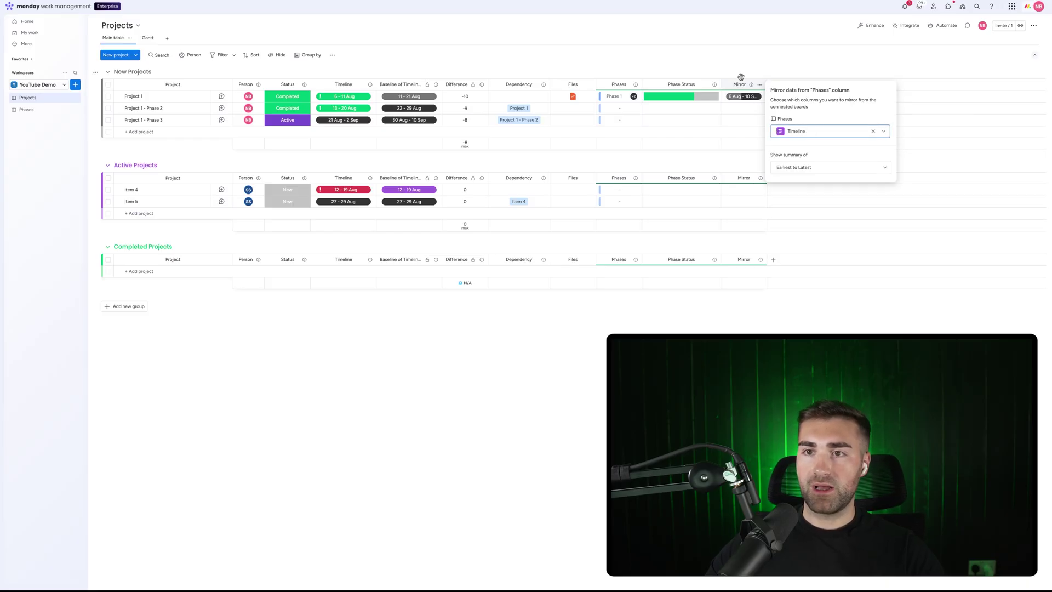
left_click(742, 71)
Widen the new timeline mirror column and rename it Timeline Phases.
left_click_drag(767, 84, 792, 84)
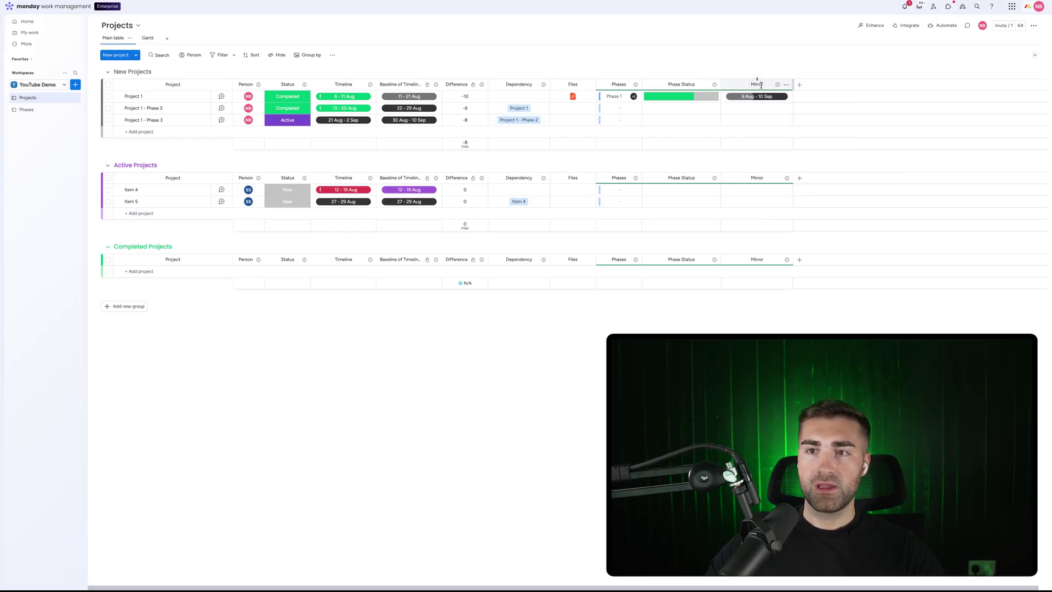
left_click(758, 84)
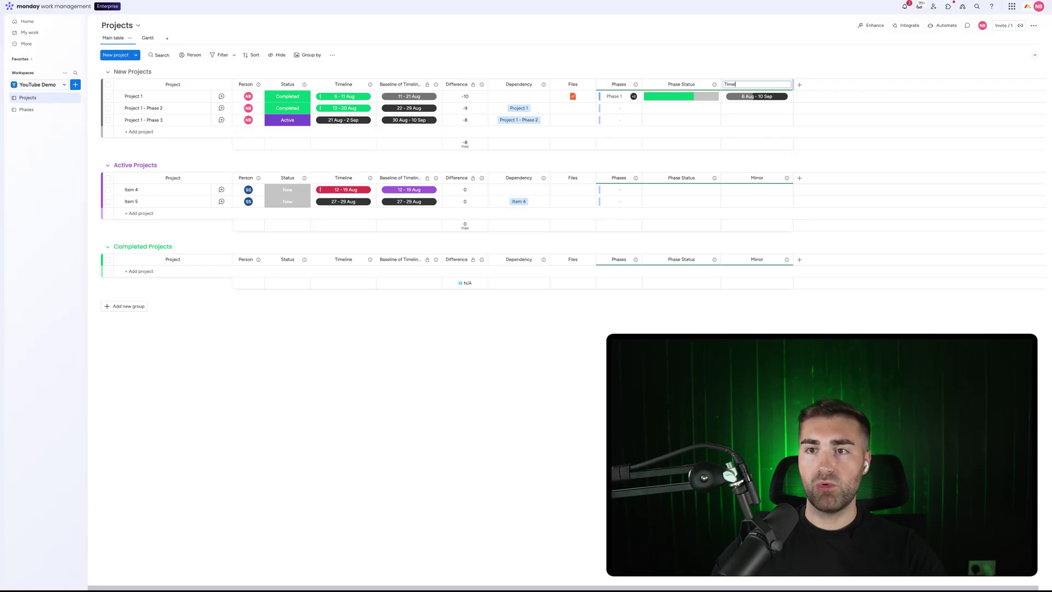
key("Return")
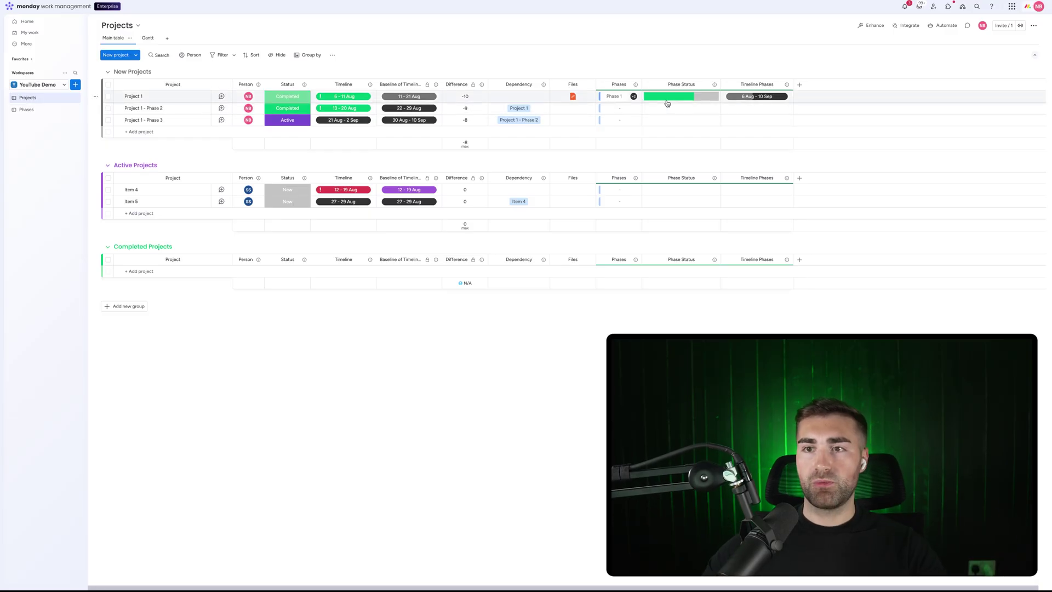
mouse_move(756, 97)
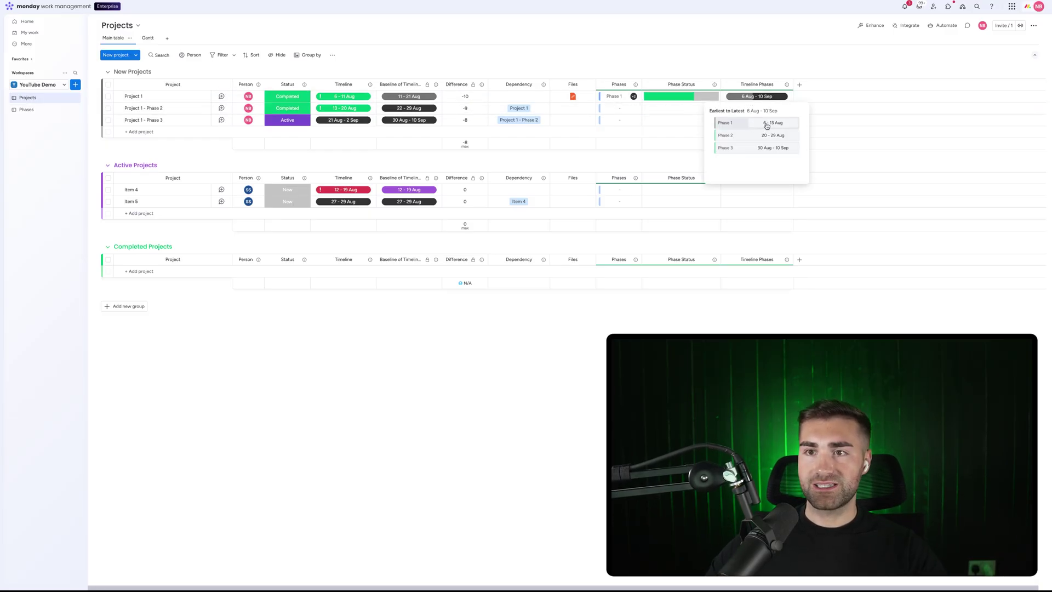
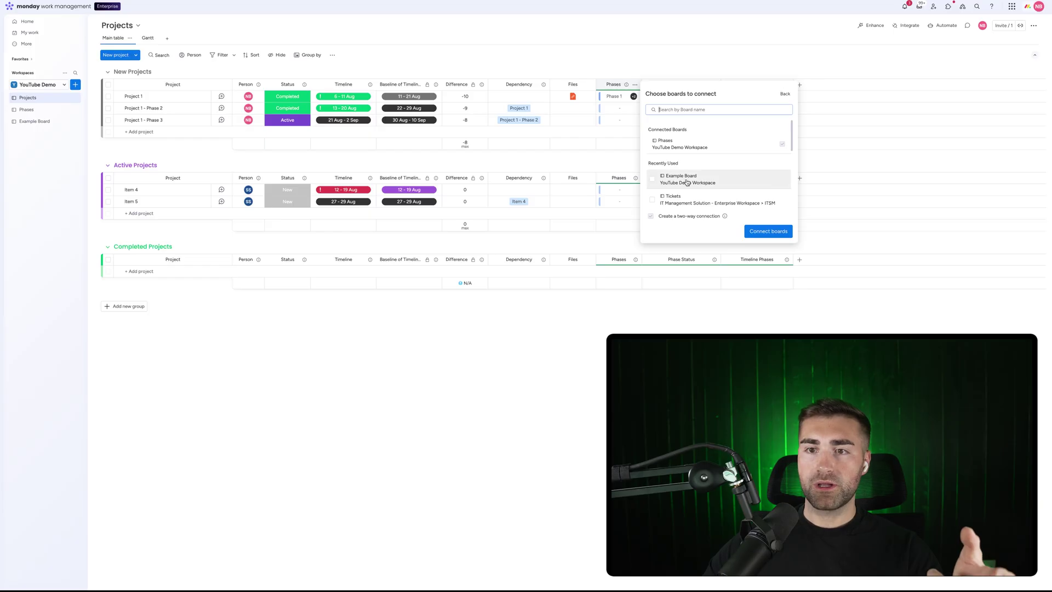
Connect Example Board as an additional board in the Projects board's Phases connection column and widen the column.
left_click(652, 179)
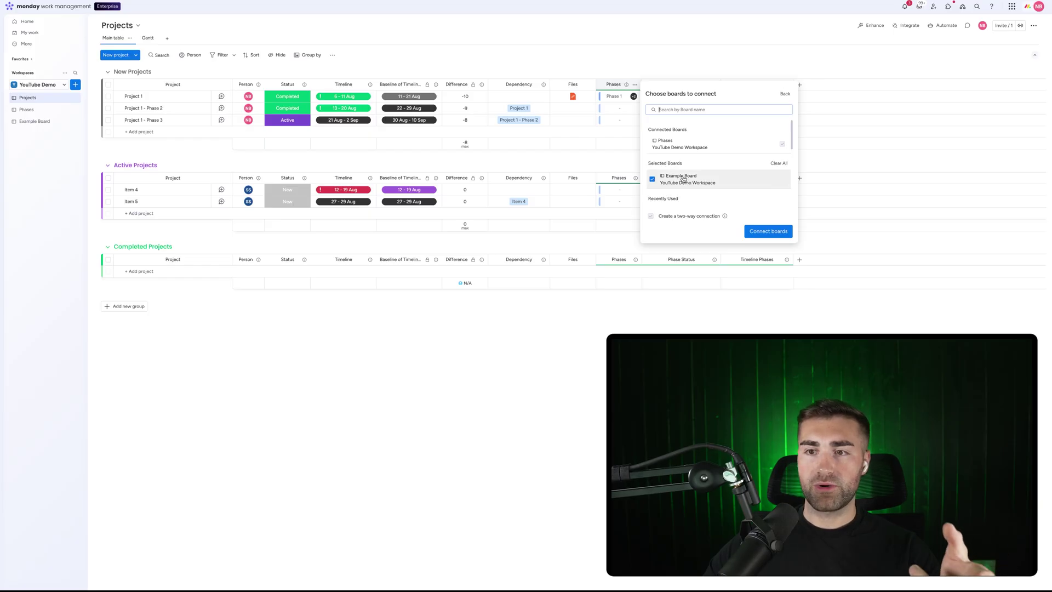
left_click(767, 230)
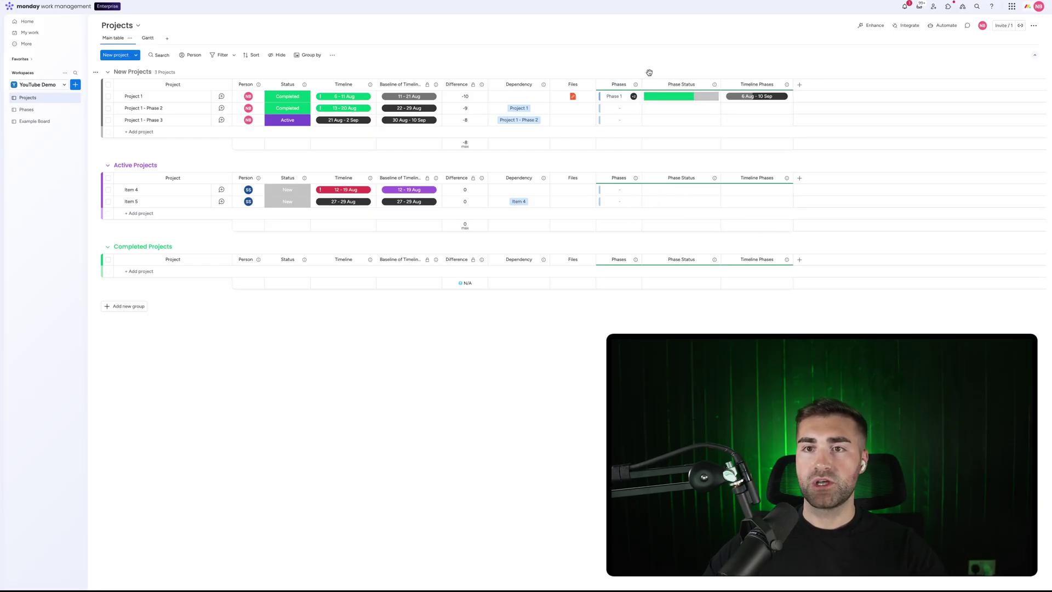
left_click_drag(641, 84, 606, 99)
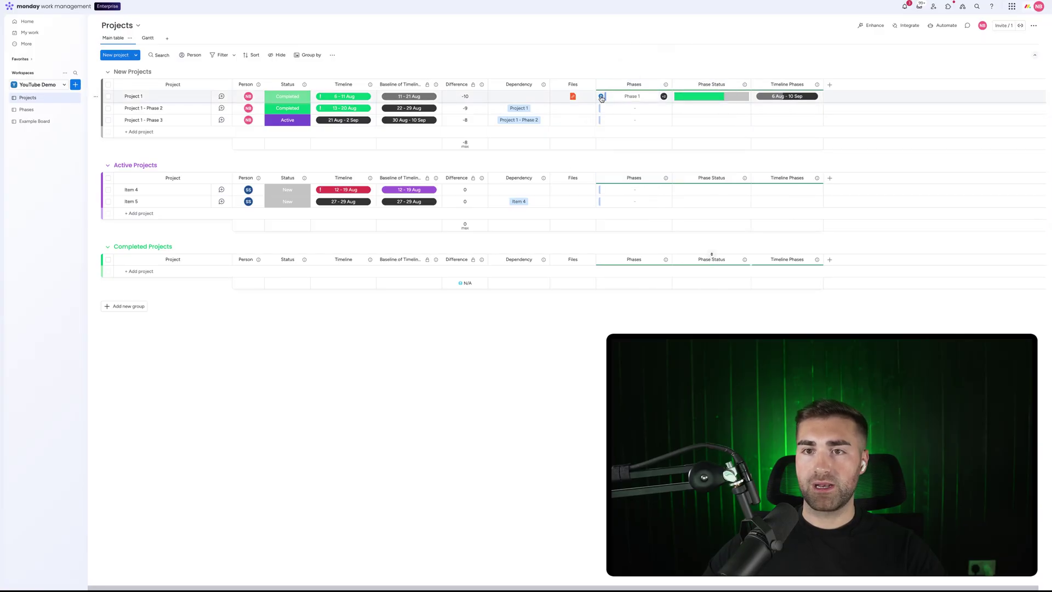
Link Item 1 and Item 2 from Example Board to Project 1 and widen the Phases column further.
left_click(601, 97)
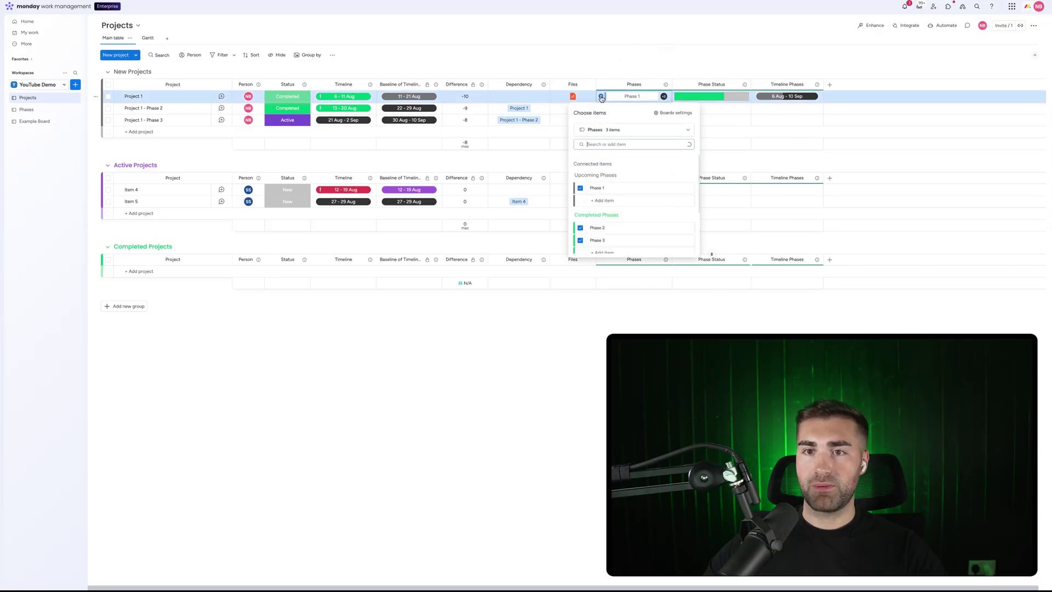
left_click(613, 134)
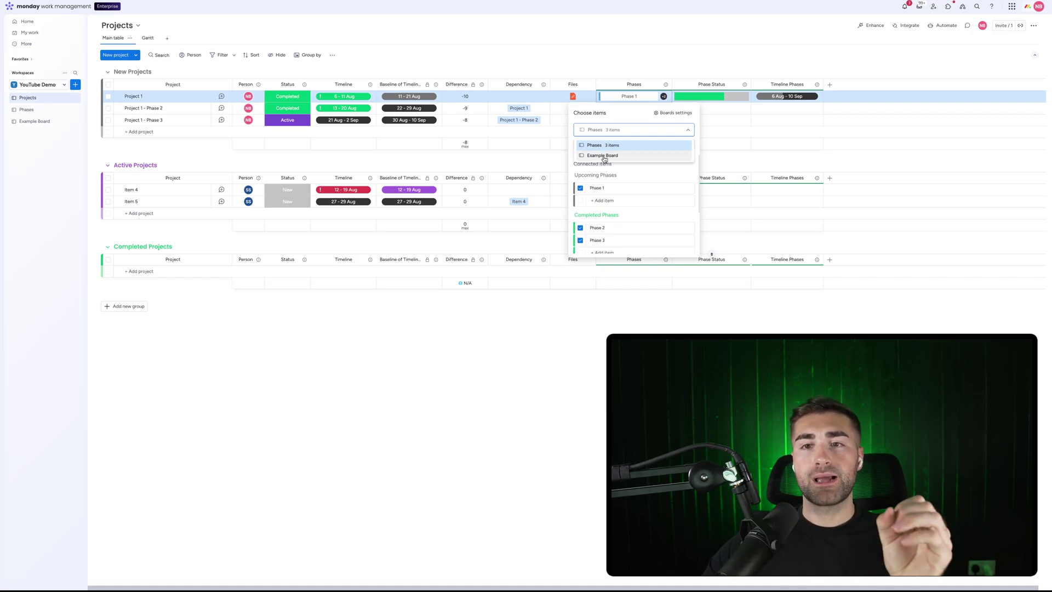
left_click(603, 155)
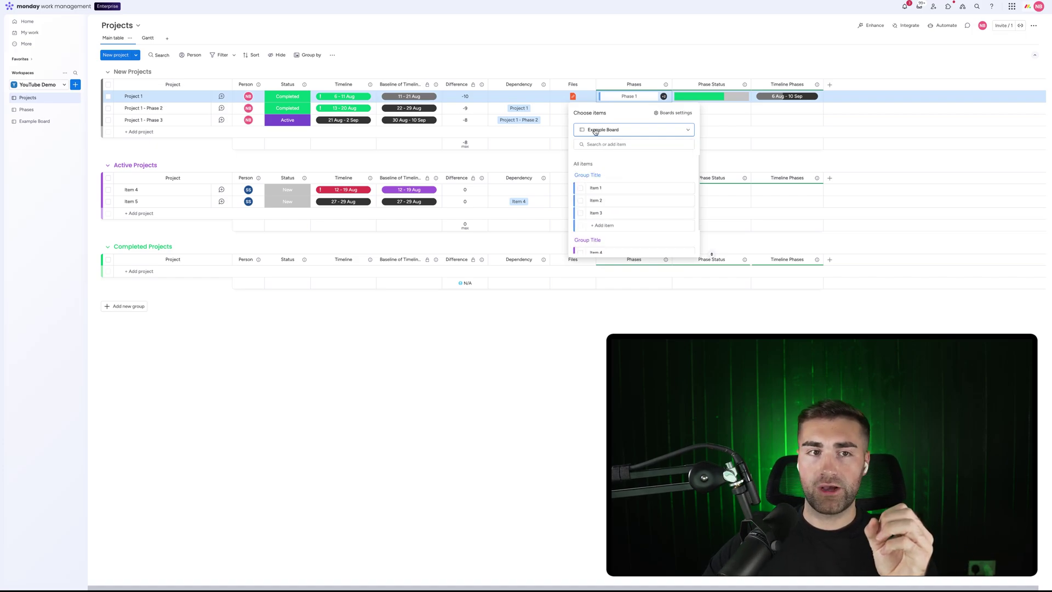
left_click(582, 189)
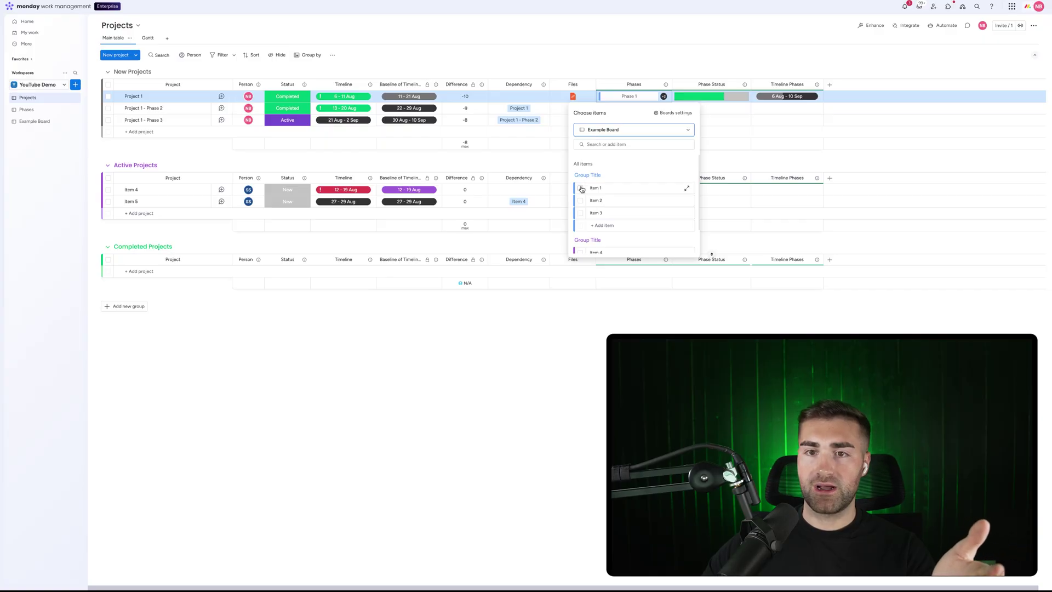
left_click(584, 233)
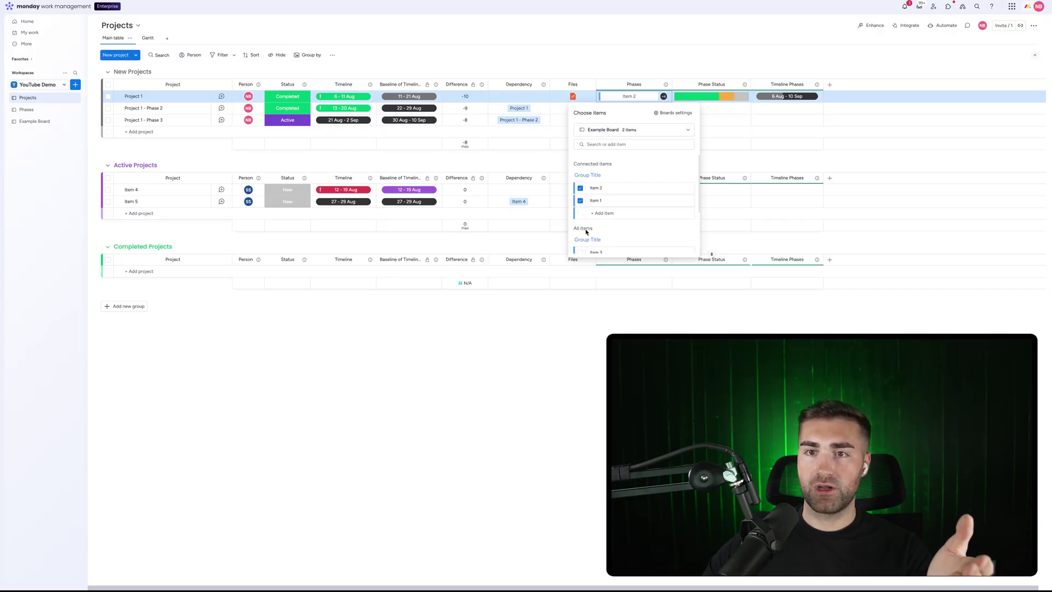
left_click(625, 61)
left_click_drag(675, 86, 695, 85)
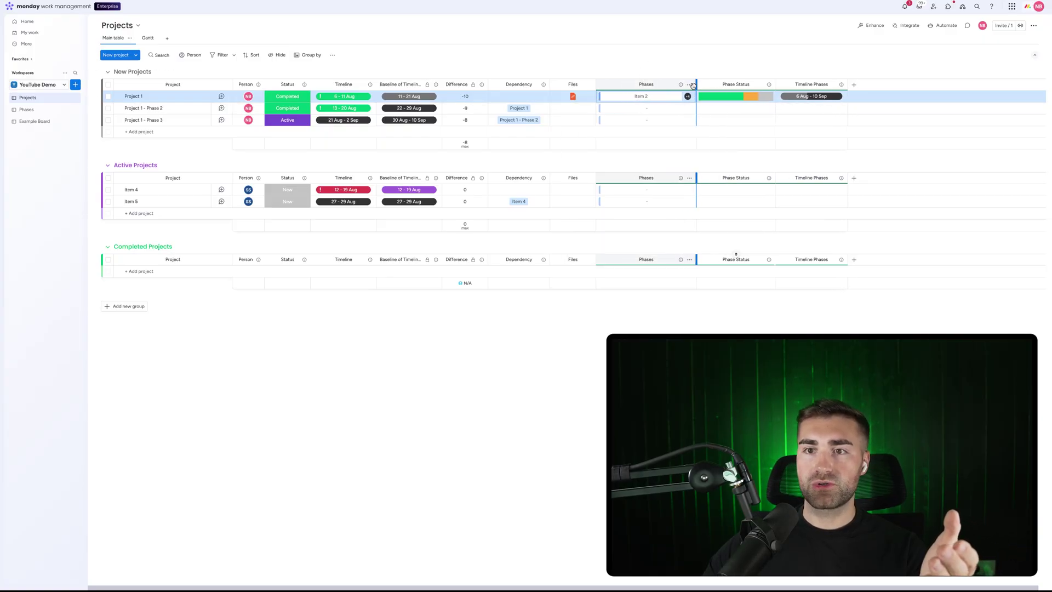
left_click(690, 84)
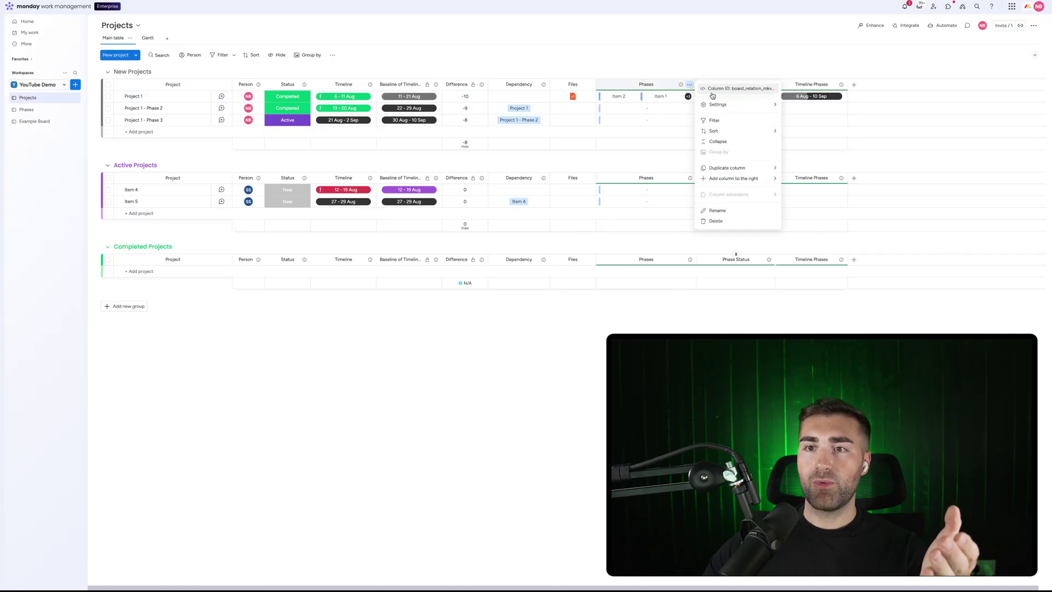
mouse_move(716, 105)
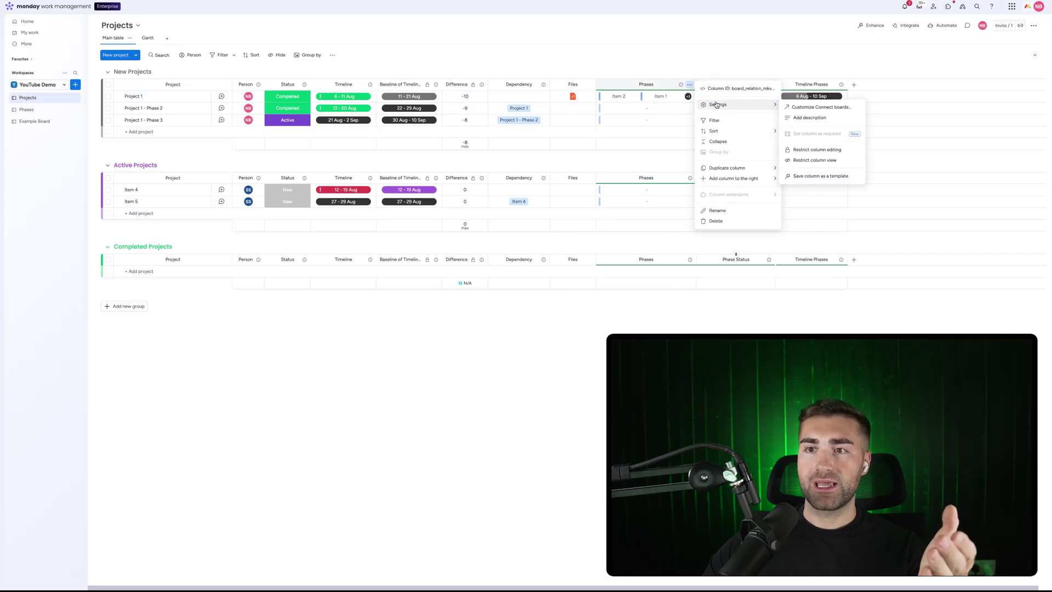
left_click(706, 66)
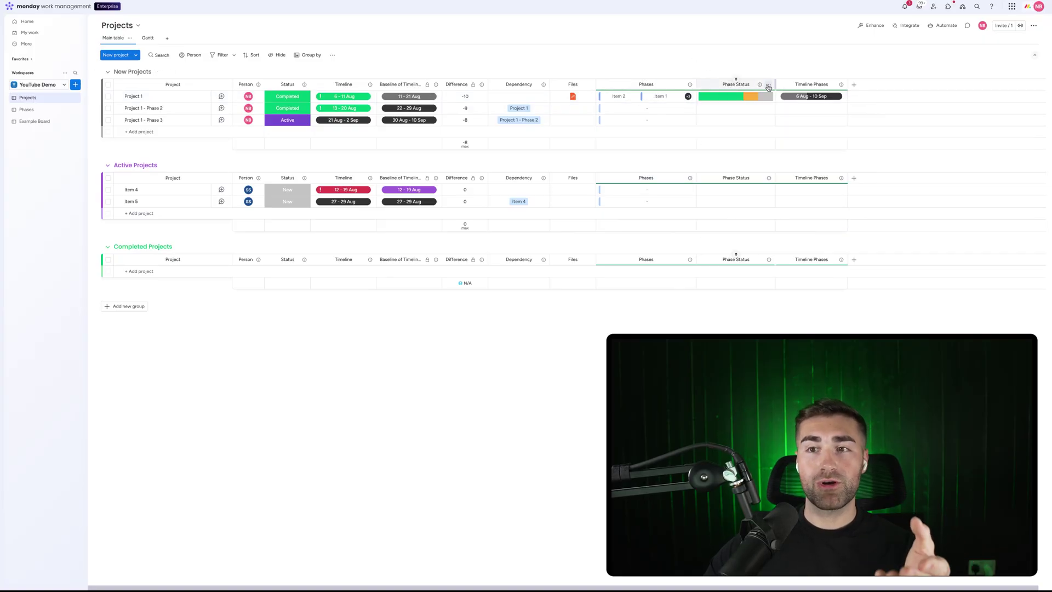
Set the Phase Status mirror column to show Example Board's Status column, with All Labels as the summary.
left_click(768, 85)
mouse_move(792, 107)
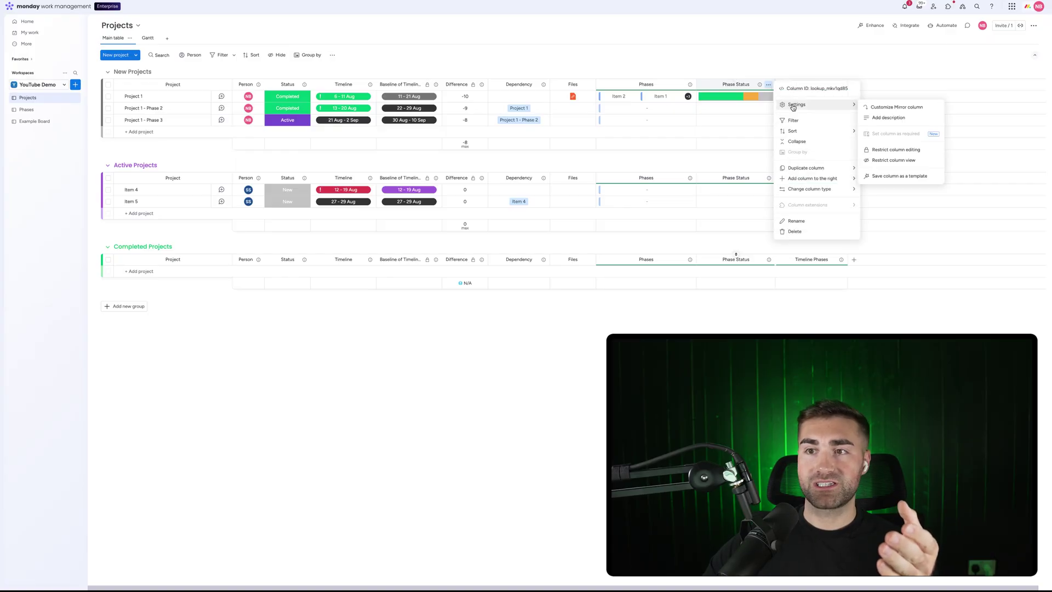
left_click(881, 106)
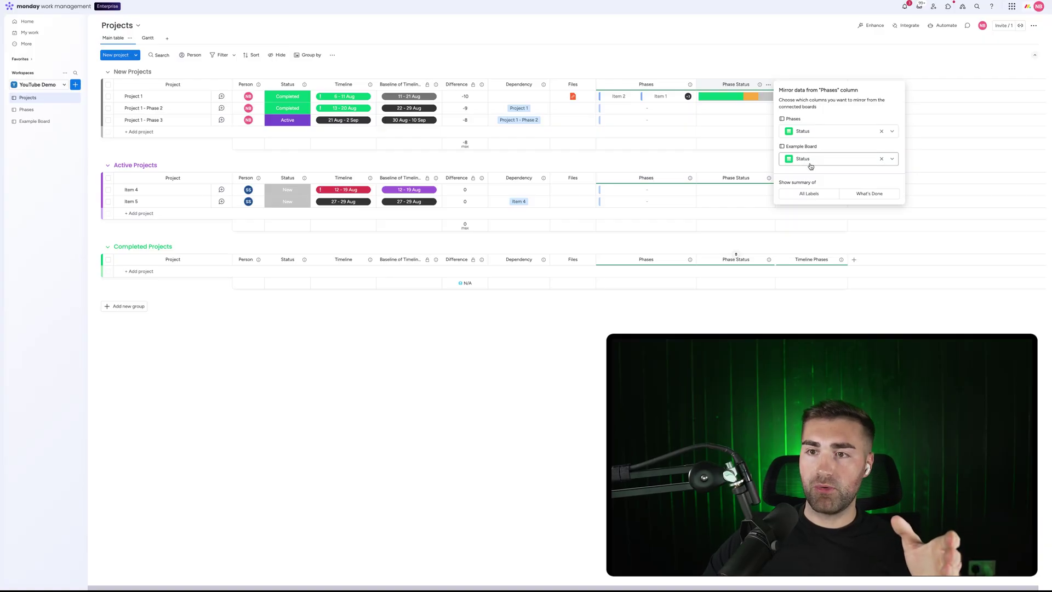
left_click(803, 194)
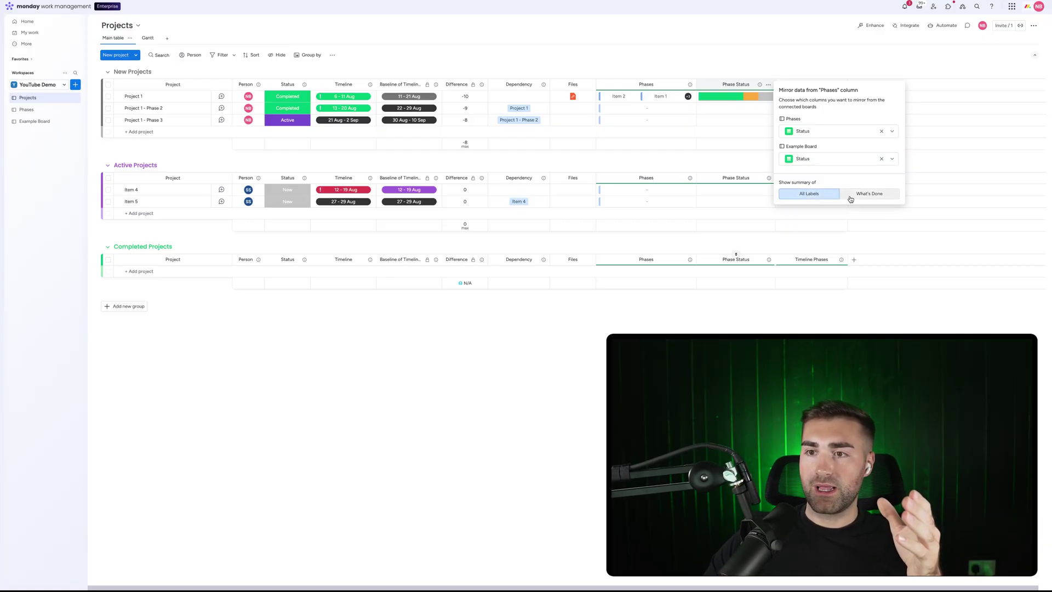
left_click(850, 198)
left_click(813, 195)
left_click(806, 160)
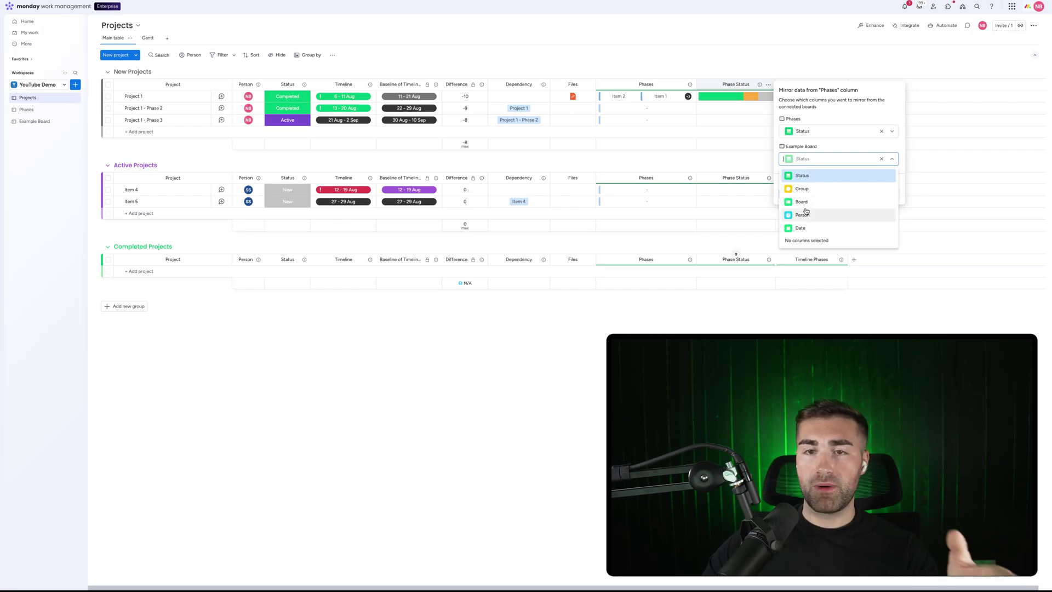
left_click(814, 175)
left_click(804, 68)
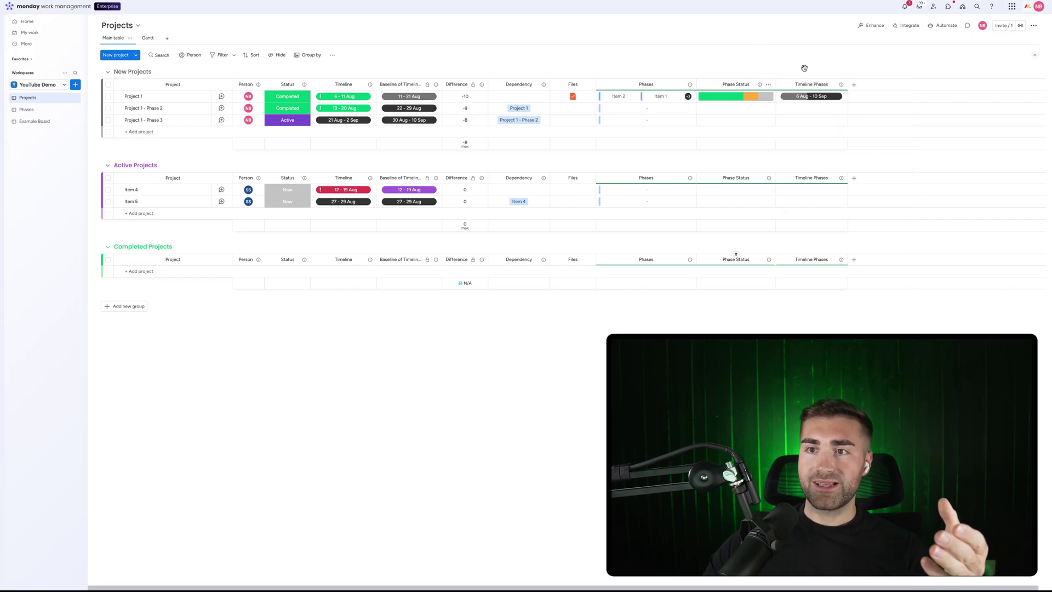
Customize the Timeline Phases mirror column to show Example Board's Date column.
left_click(840, 85)
mouse_move(866, 104)
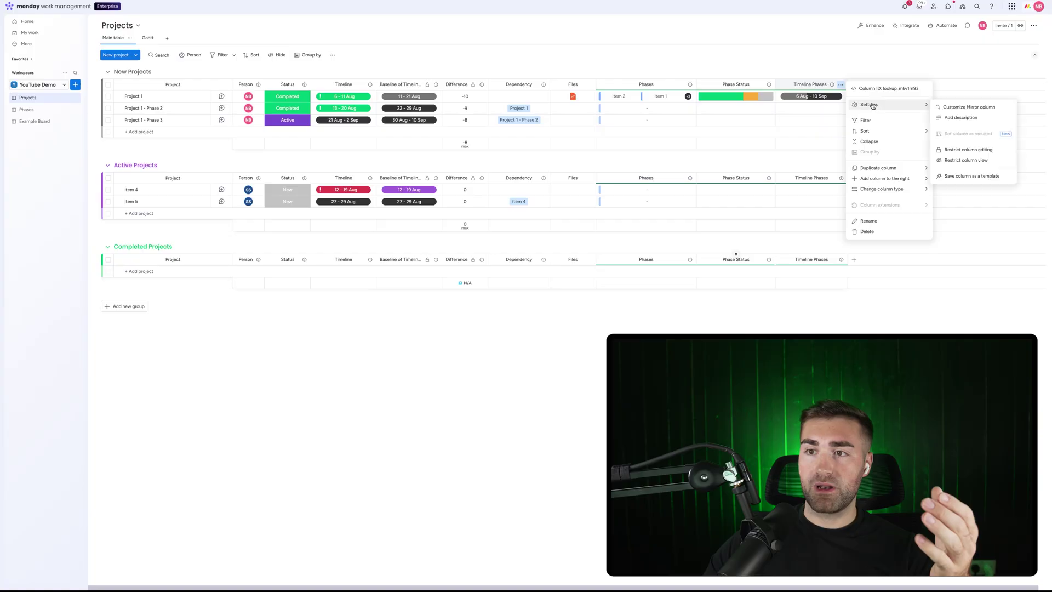
left_click(966, 112)
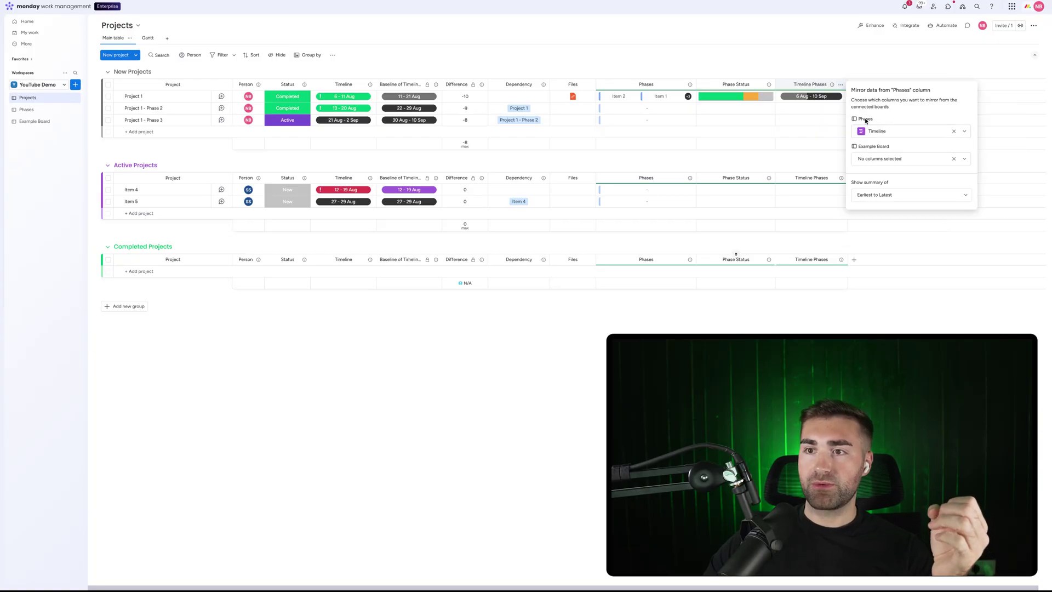
left_click(875, 159)
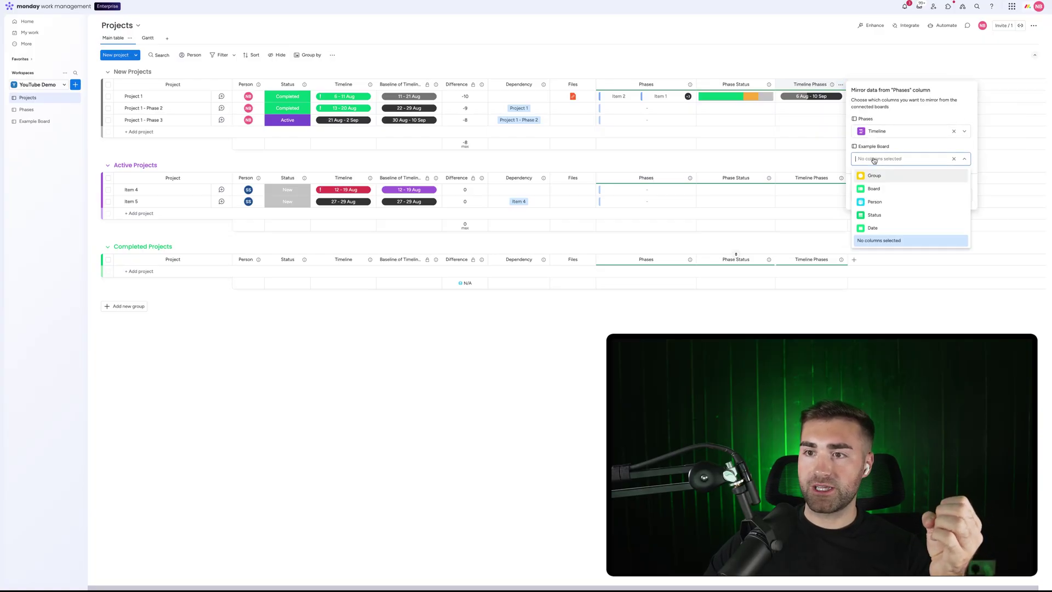
left_click(875, 228)
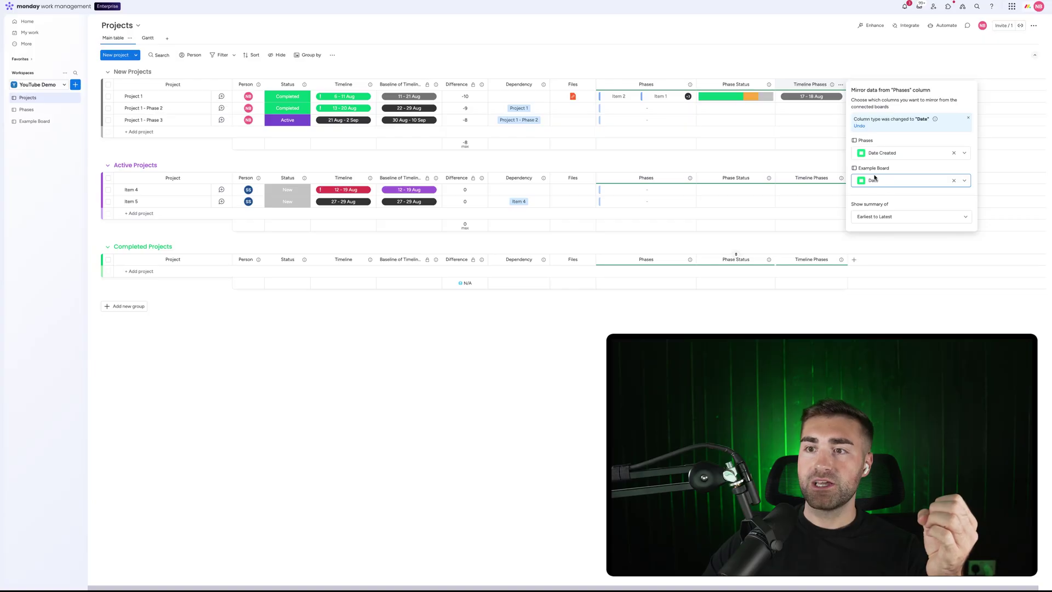
On Example Board, rename the column linking to the Projects board as Project.
left_click(803, 62)
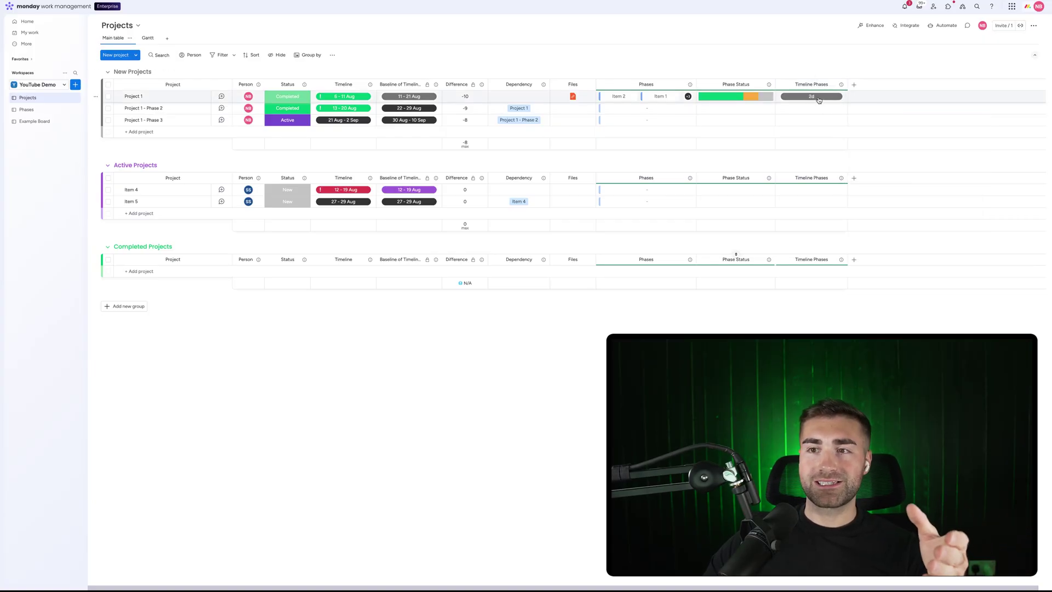
left_click(26, 122)
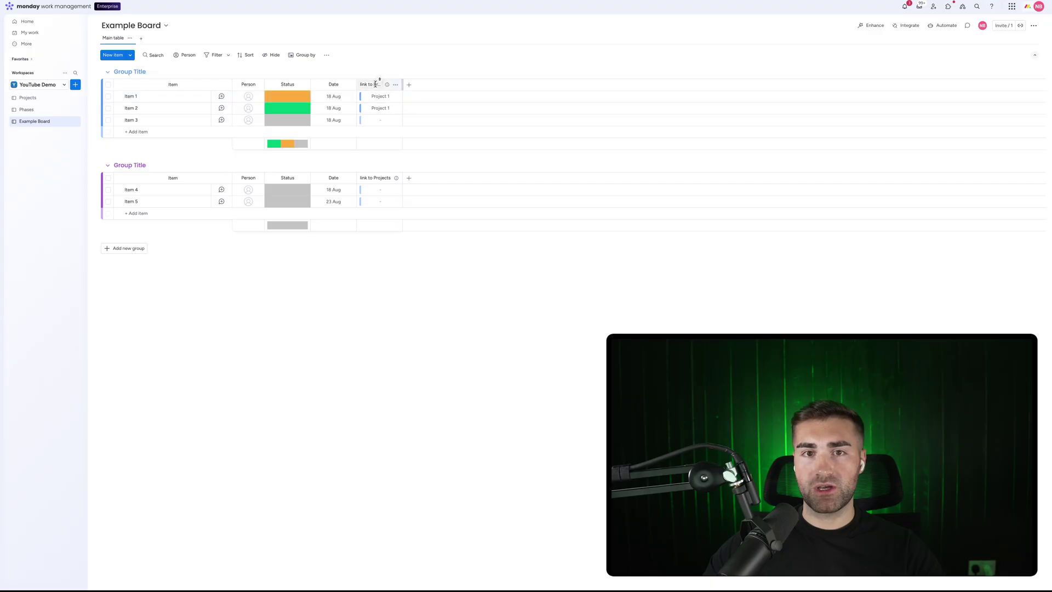
key("BackSpace")
key("BackSpace")
key("BackSpace")
key("BackSpace")
key("BackSpace")
key("BackSpace")
key("BackSpace")
key("BackSpace")
key("Return")
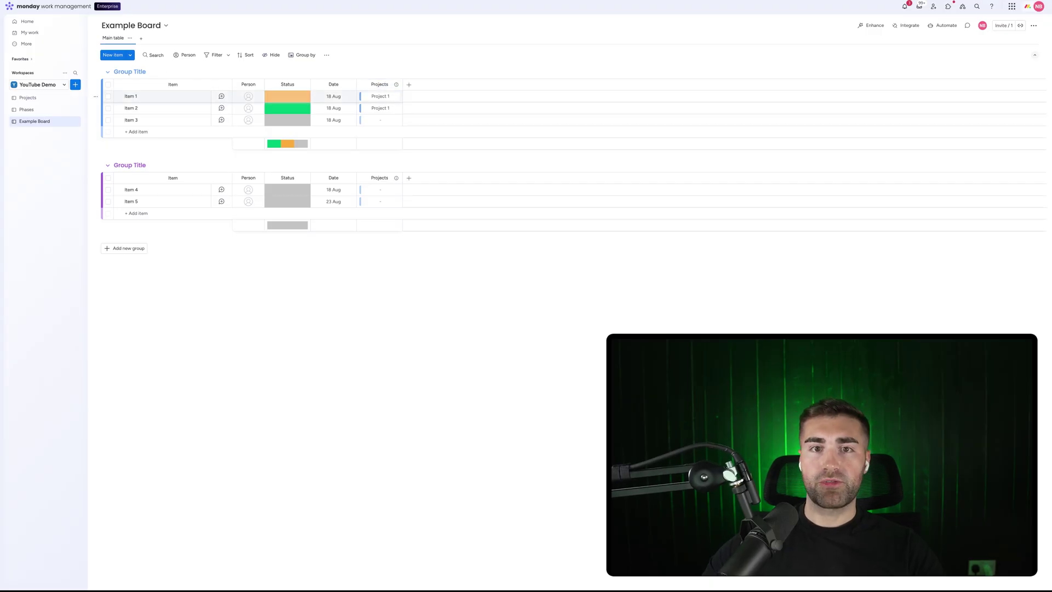
left_click(379, 85)
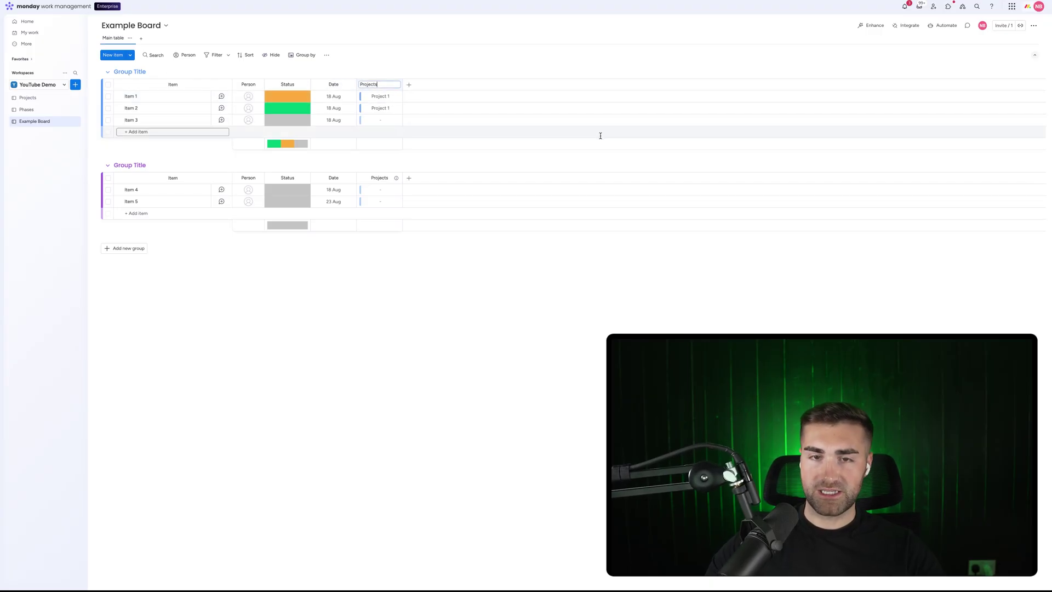
key("BackSpace")
key("Return")
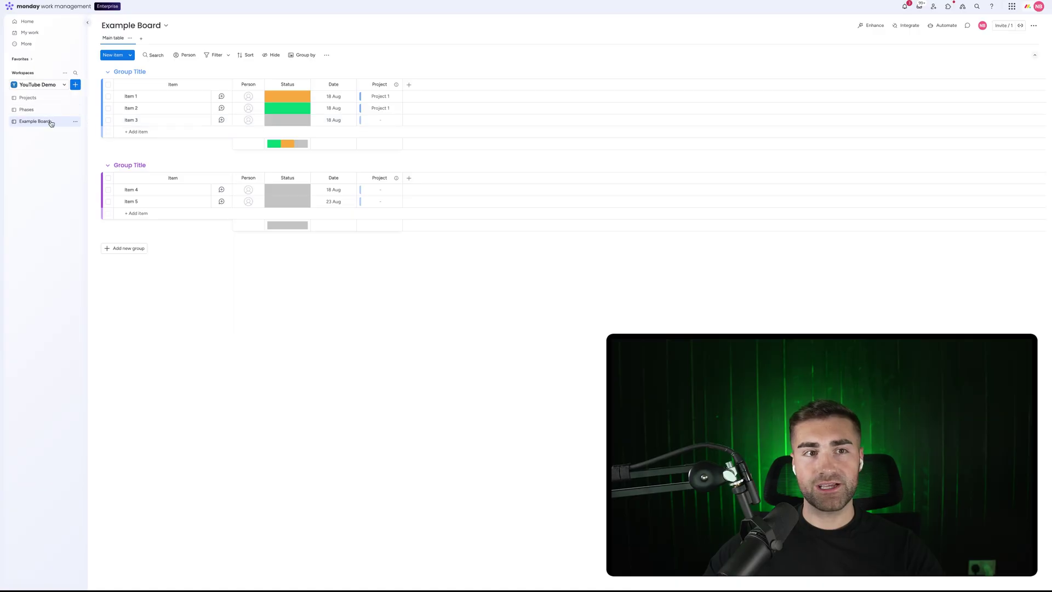
Add a mirror column named Project Owner to Example Board, showing the Projects board's Person column through the Project connection.
left_click(24, 98)
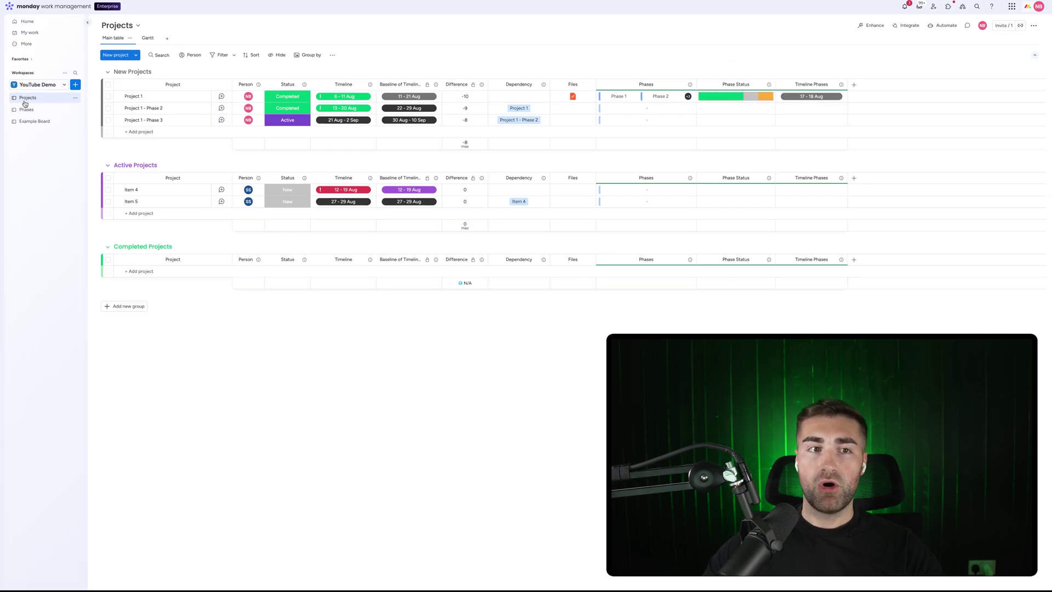
left_click(34, 121)
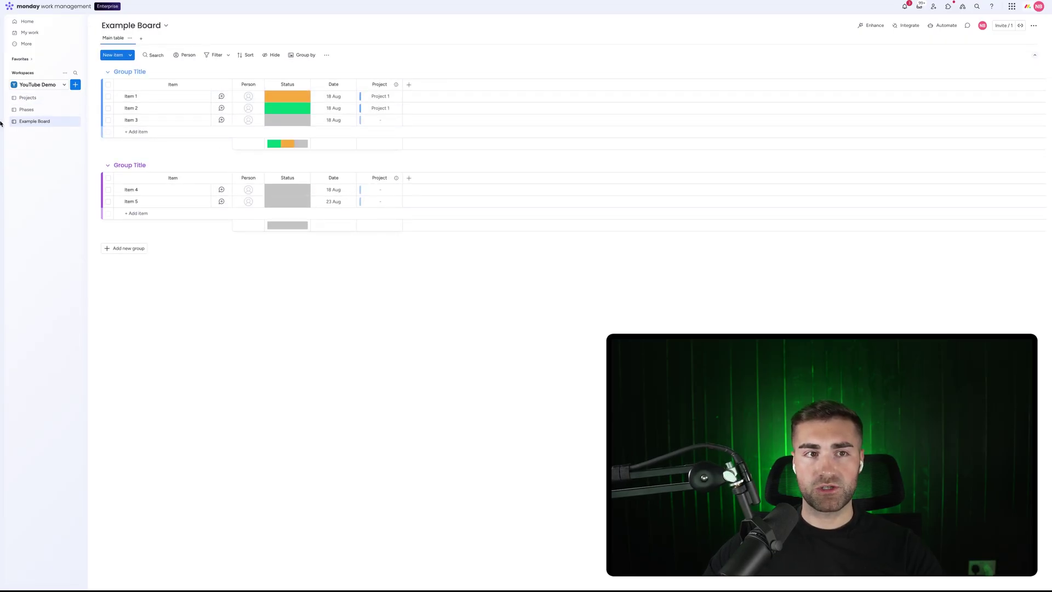
left_click(409, 84)
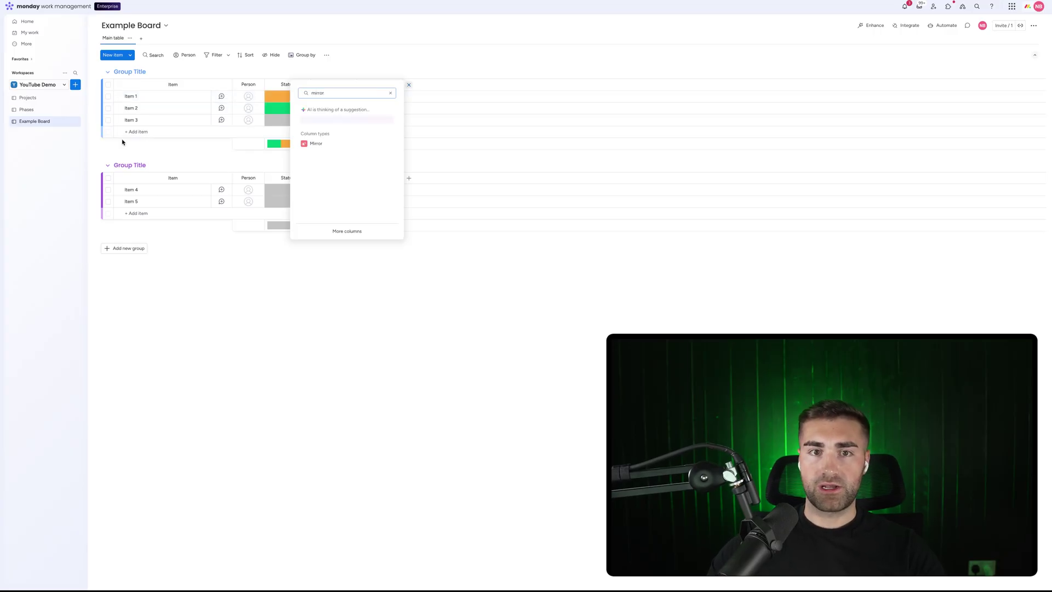
left_click(373, 144)
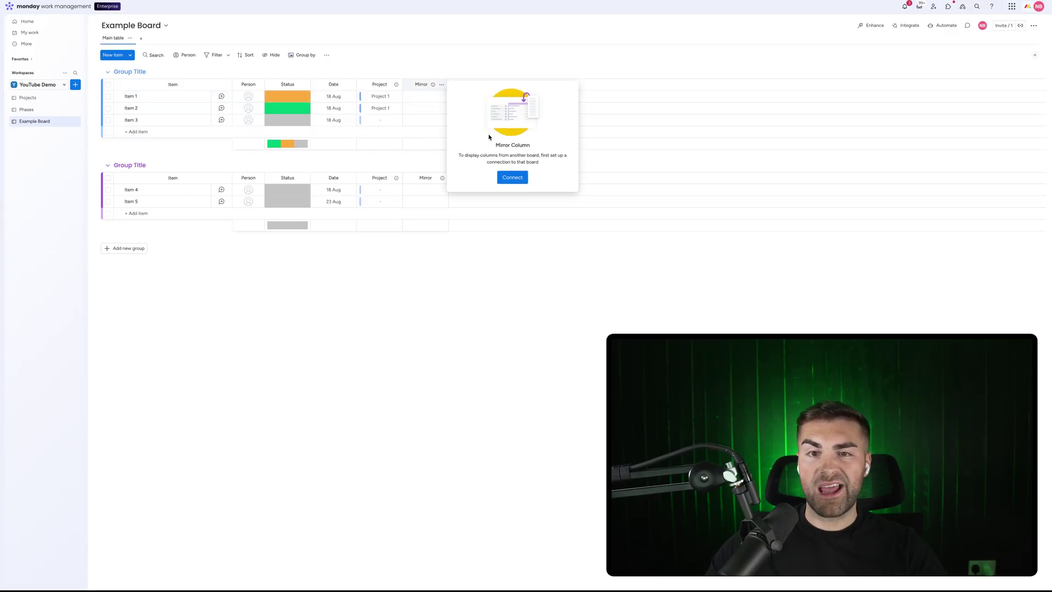
left_click(513, 178)
left_click(482, 103)
left_click(501, 131)
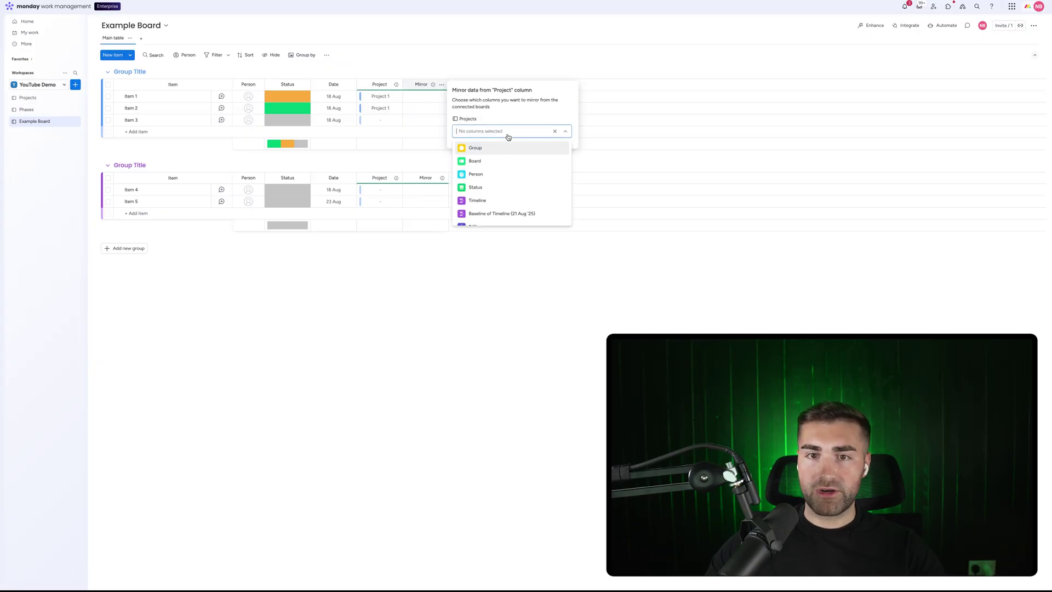
scroll(501, 177, "down", 1)
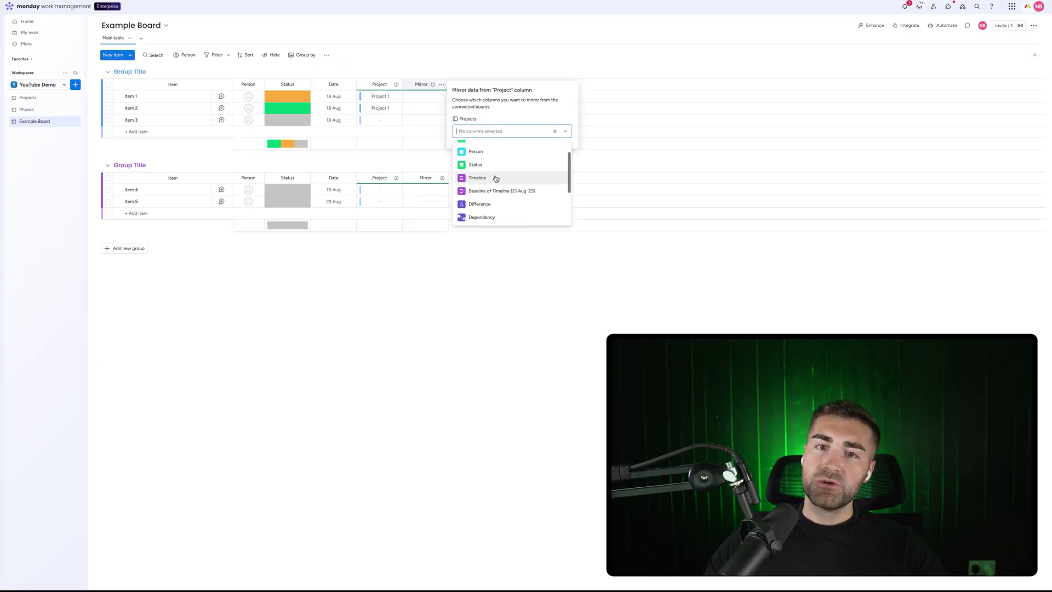
left_click(484, 154)
left_click(446, 52)
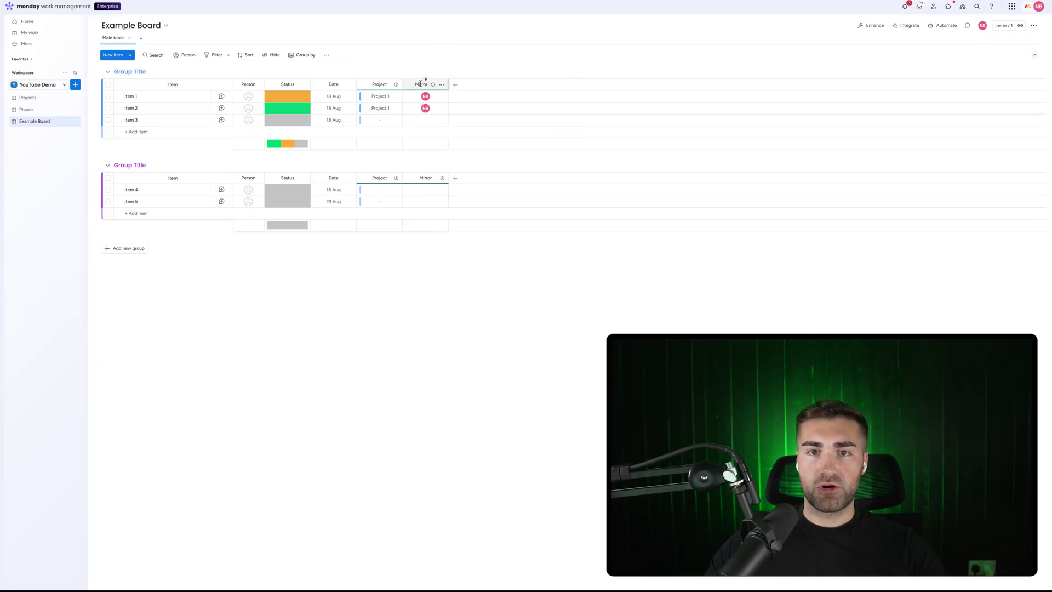
type("Project Owne")
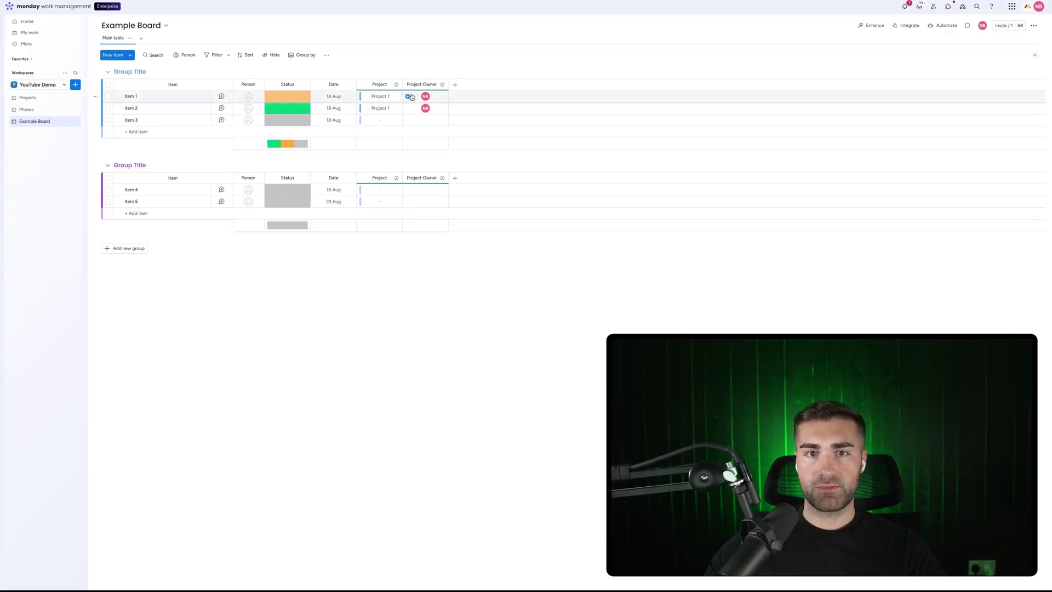
Assign a second person to Project 1 on the Projects board and check Example Board's Project Owner column.
left_click(64, 99)
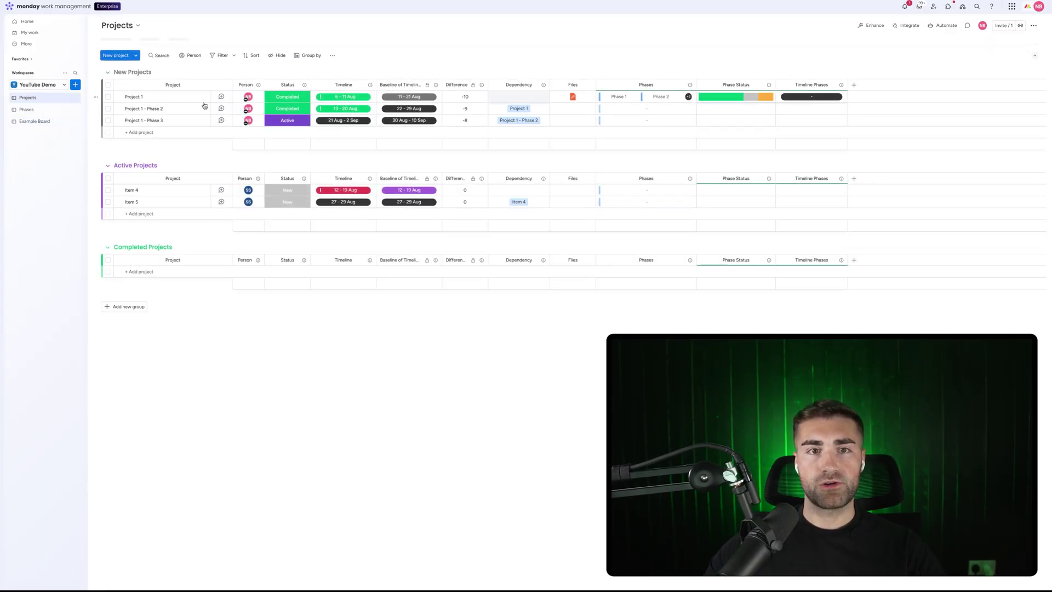
left_click(254, 98)
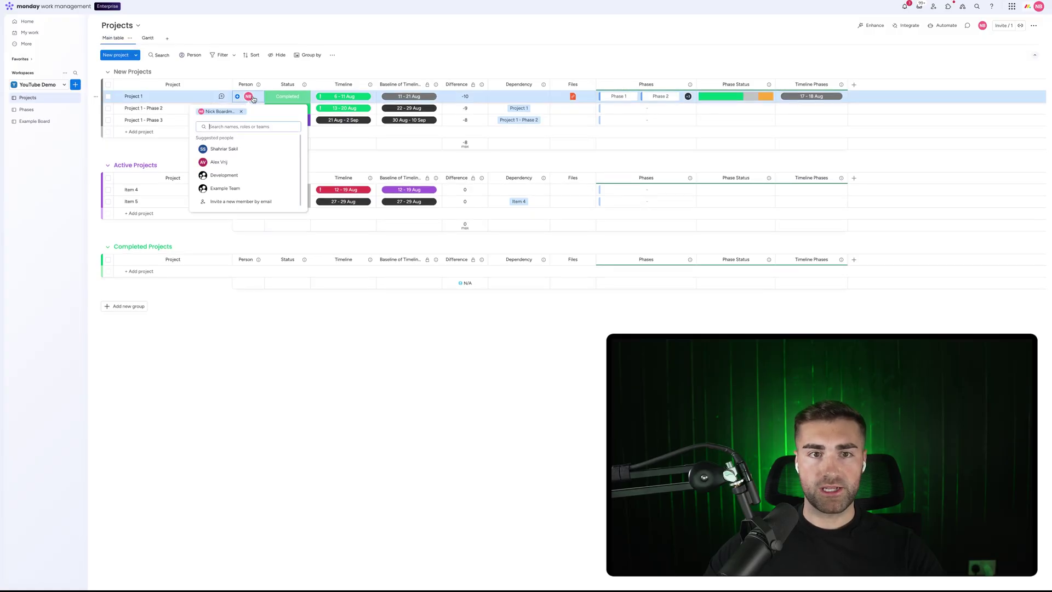
left_click(225, 152)
left_click(308, 68)
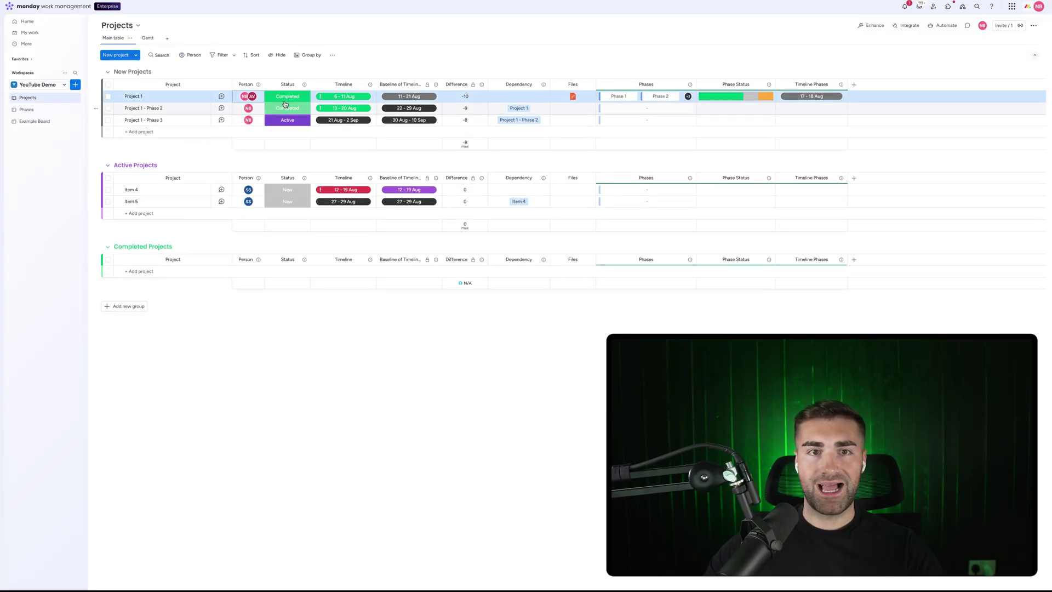
left_click(34, 121)
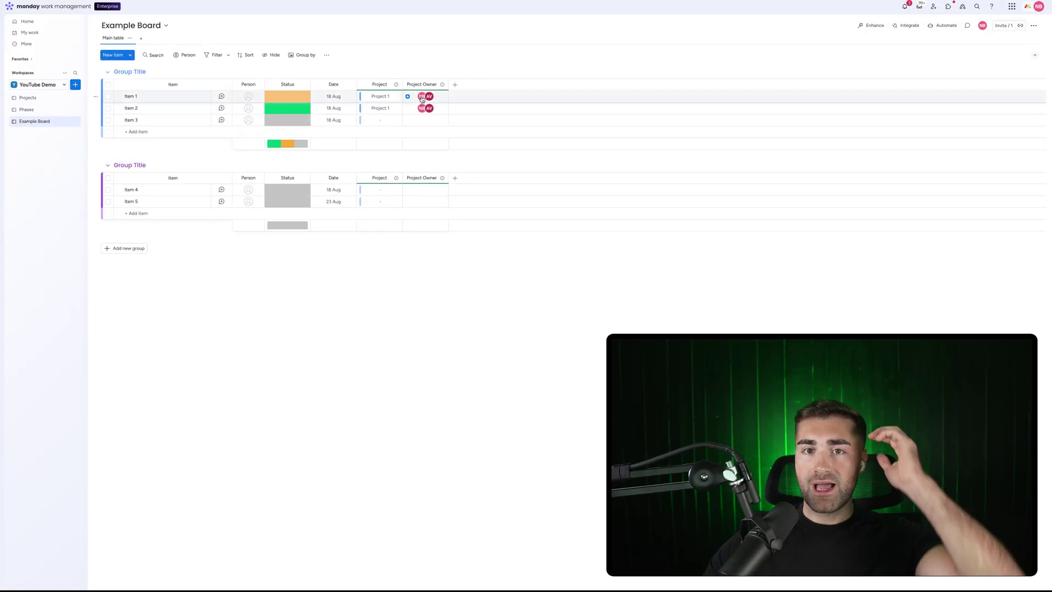
mouse_move(421, 97)
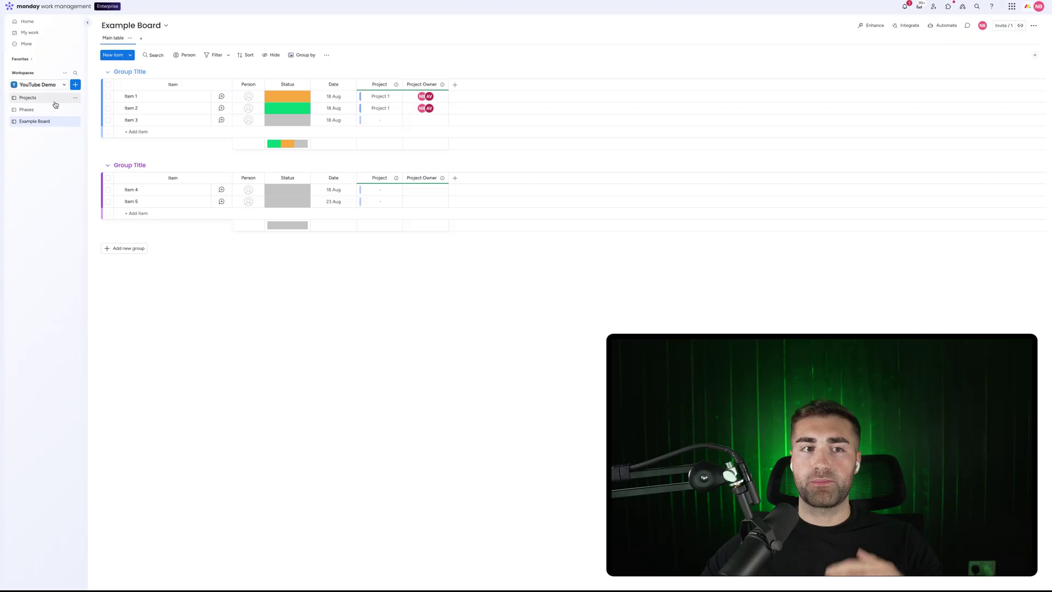
left_click(47, 121)
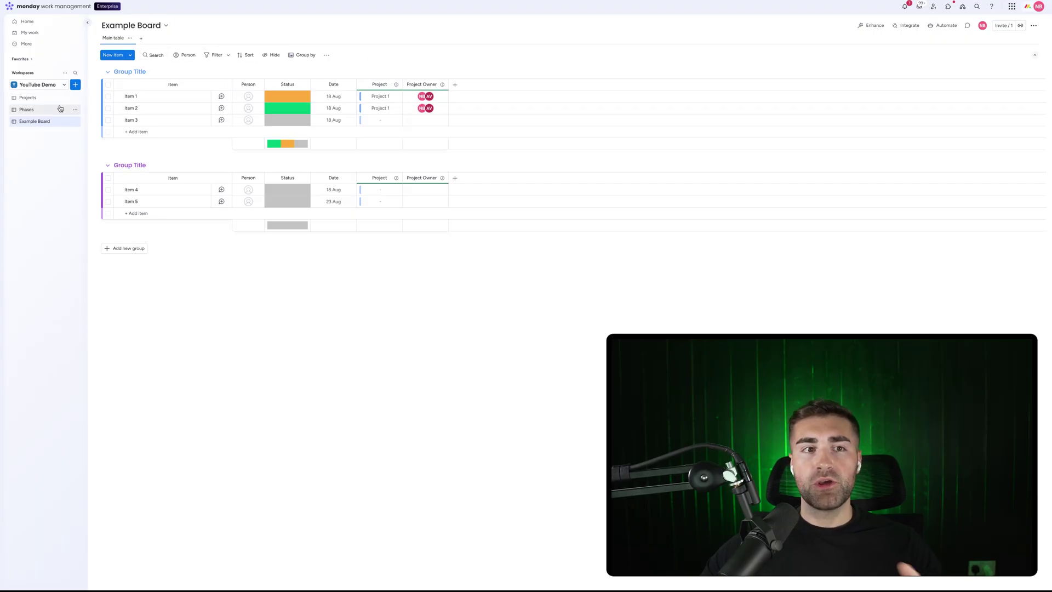
On the Projects board, add subitems Task #1 and Task #2 under Project 1 - Phase 3.
left_click(34, 99)
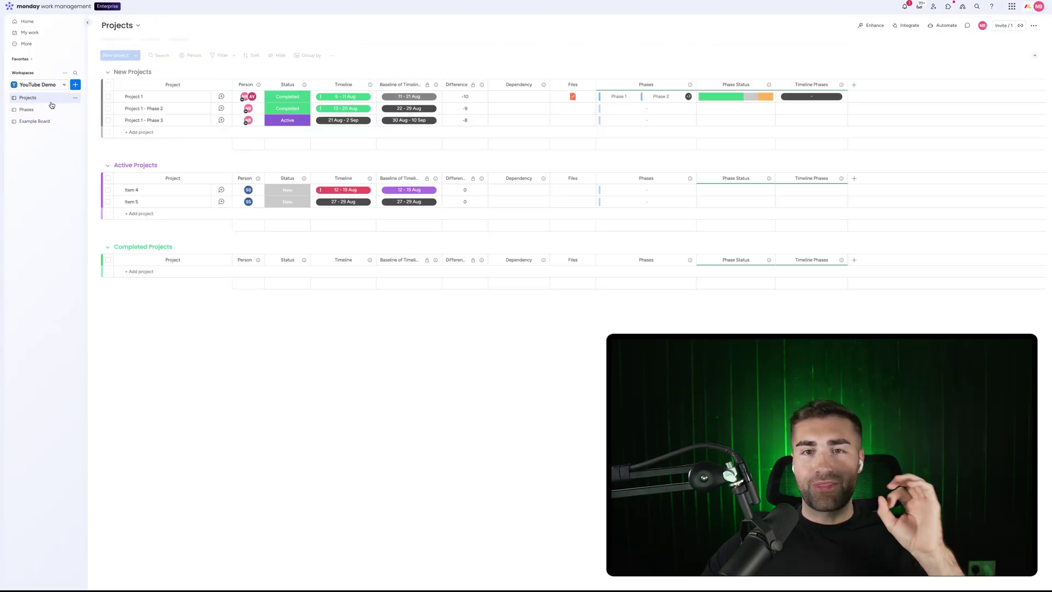
left_click(119, 121)
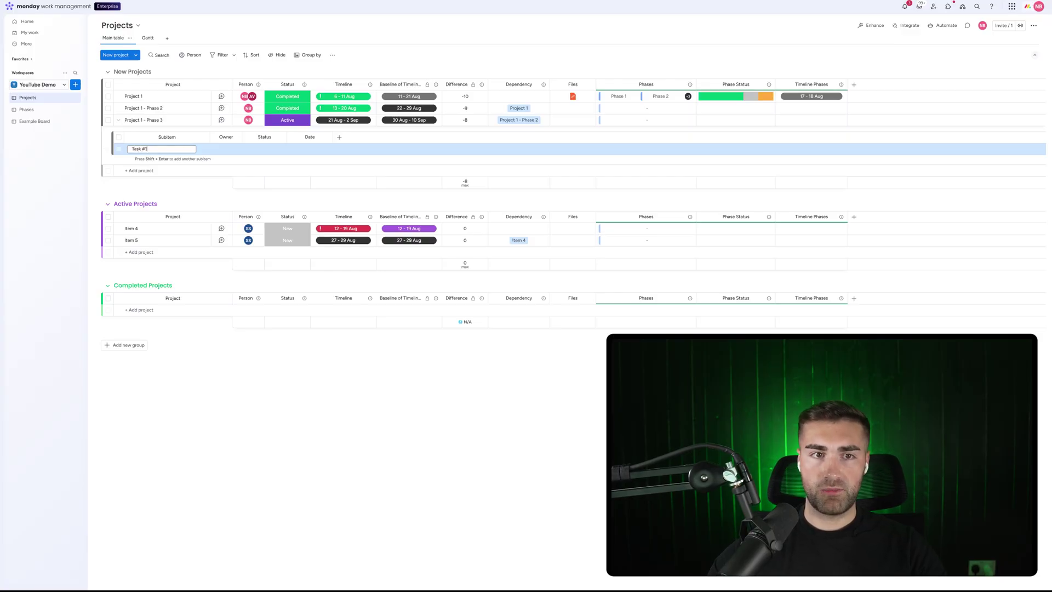
key("shift+Return")
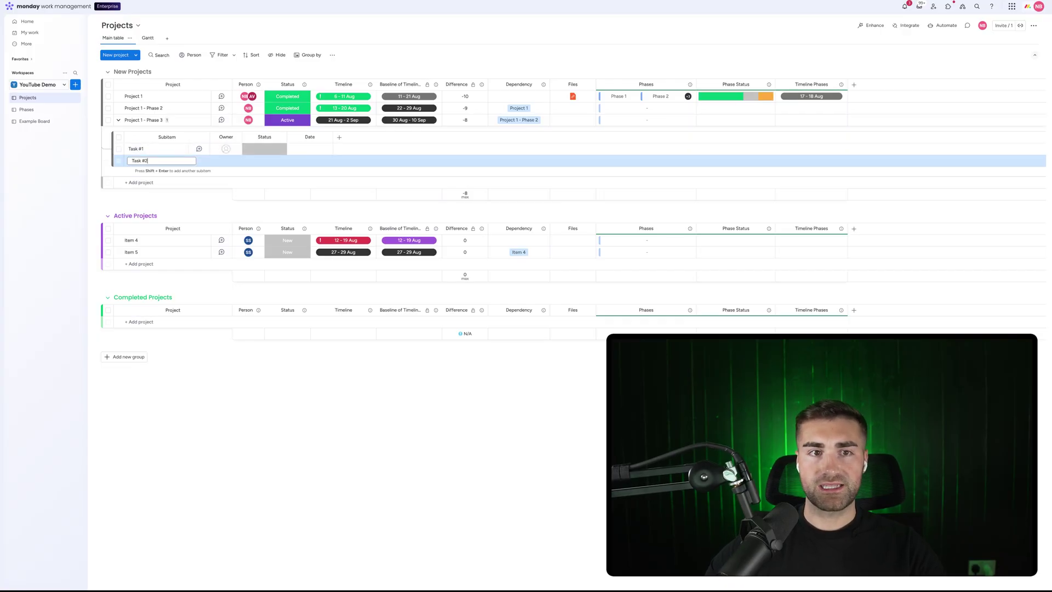
key("Return")
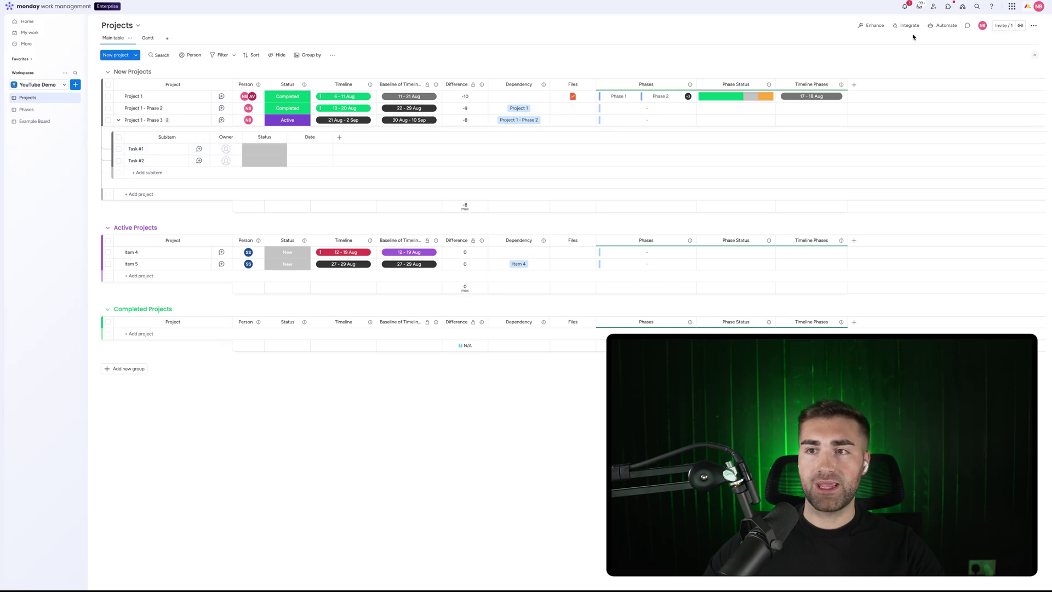
Add a mirror column named Subitem Status showing the subitems' Status column, and place it between Status and Timeline.
left_click(854, 85)
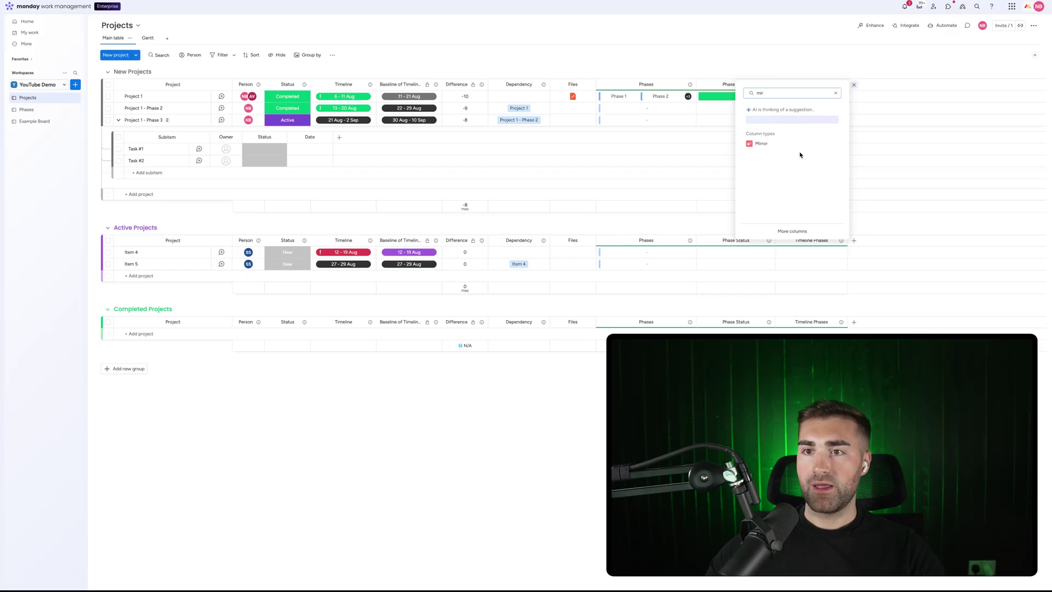
left_click(766, 143)
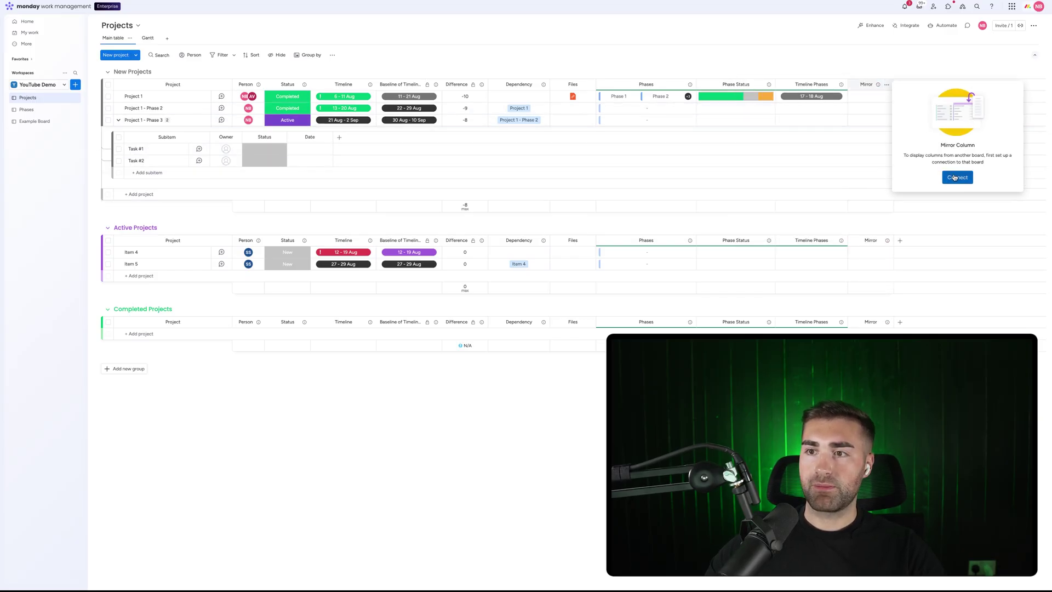
left_click(953, 177)
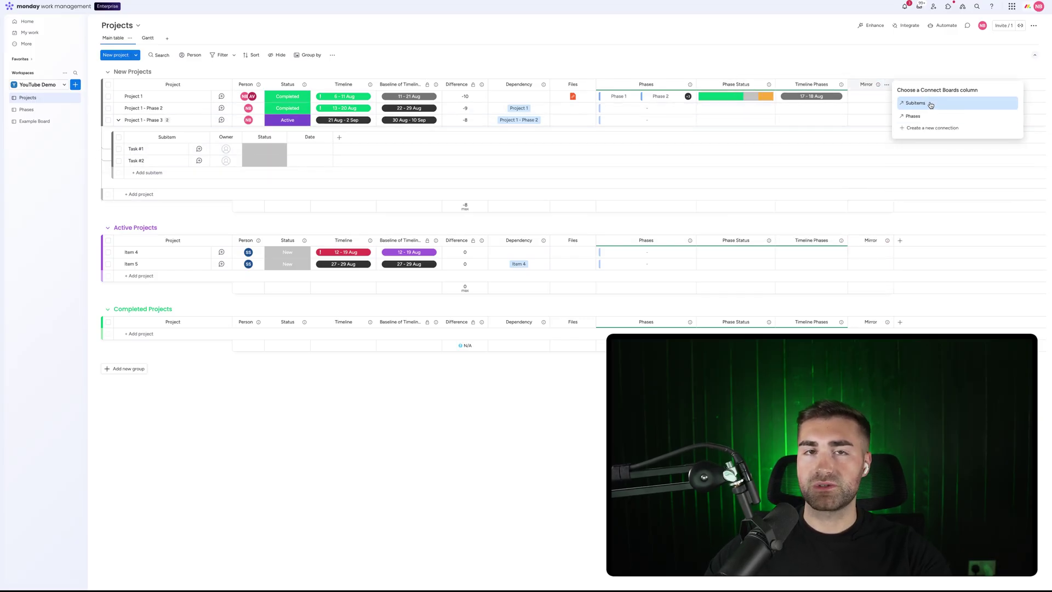
left_click(930, 105)
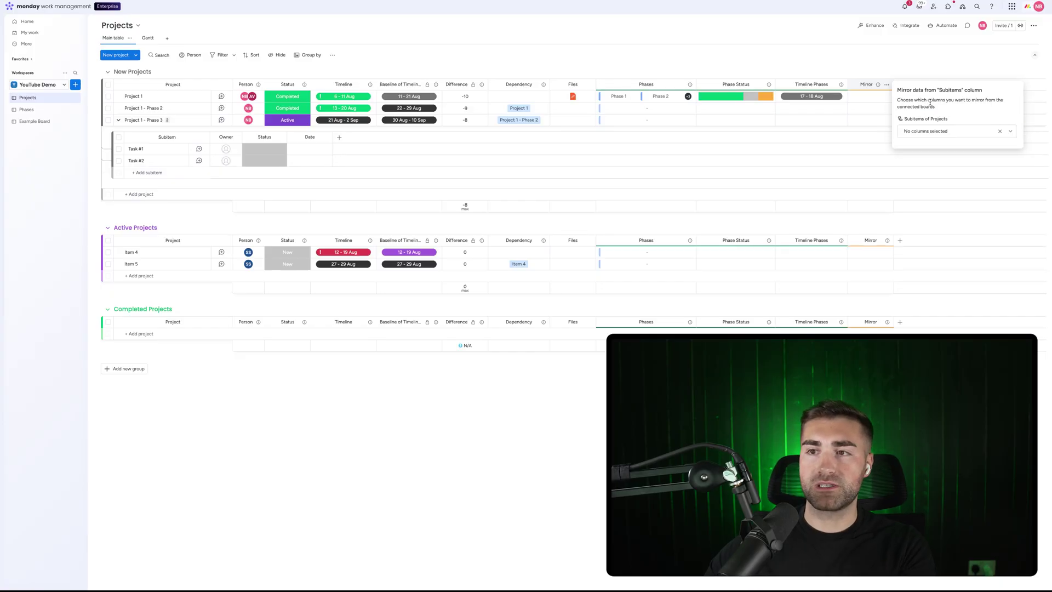
left_click(922, 130)
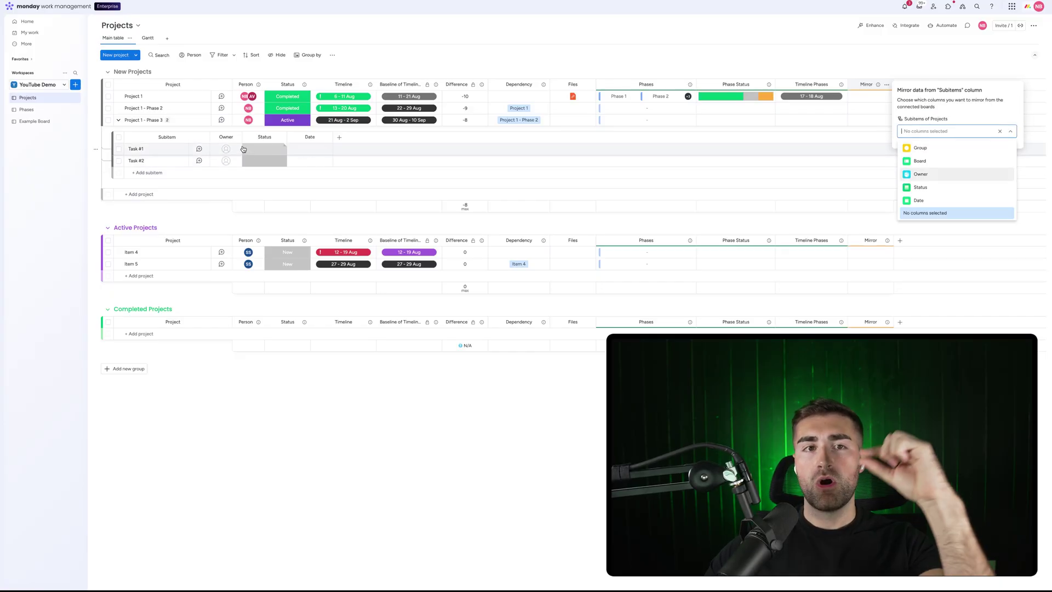
left_click(951, 188)
left_click(871, 77)
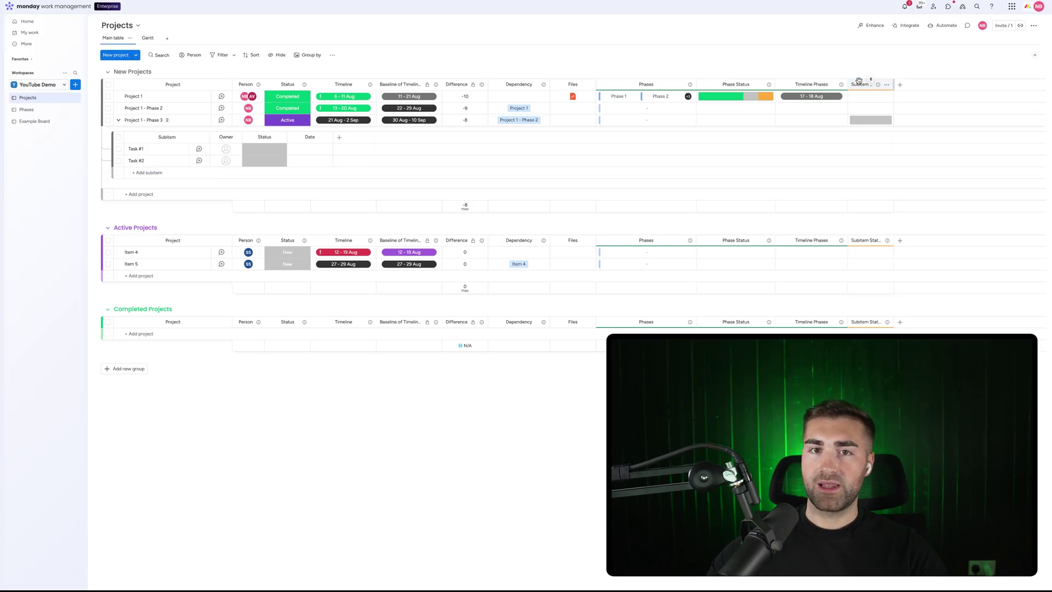
left_click_drag(859, 82, 334, 83)
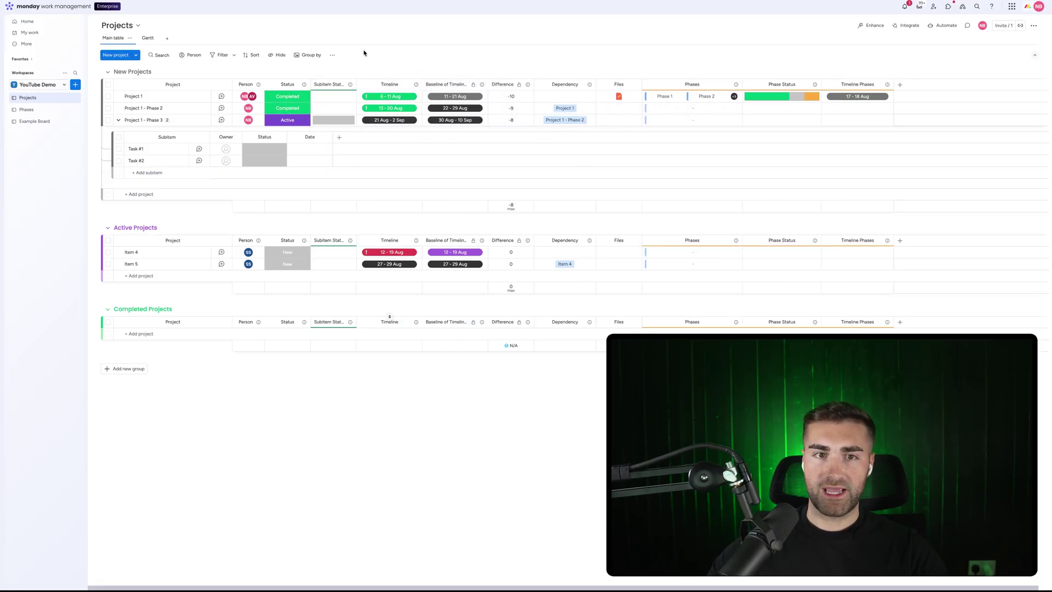
Set Task #1's status to AA and widen the Subitem Status column with the subitems collapsed.
left_click(264, 154)
left_click(265, 171)
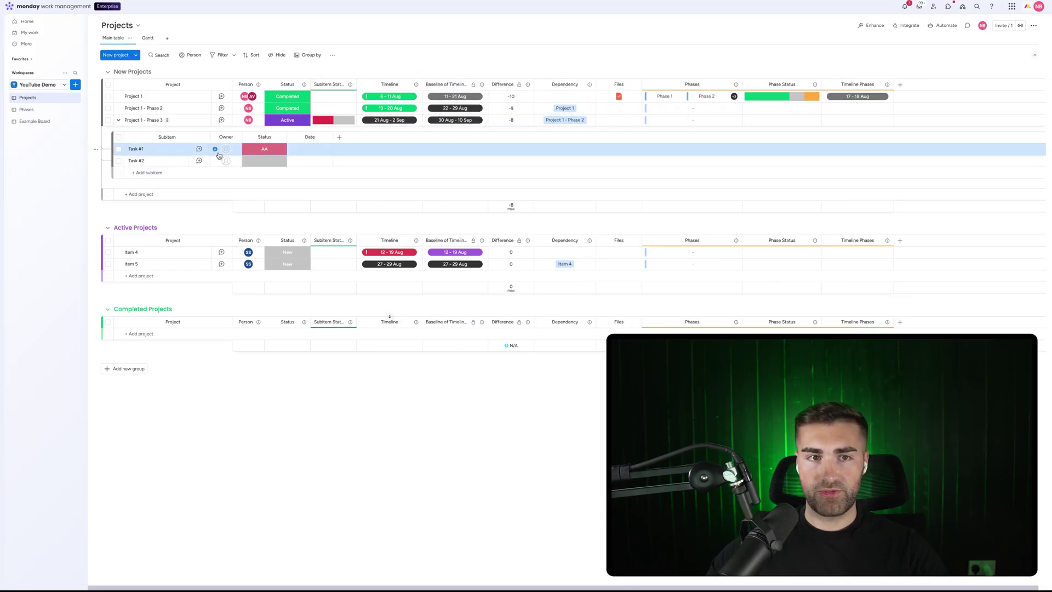
left_click(119, 120)
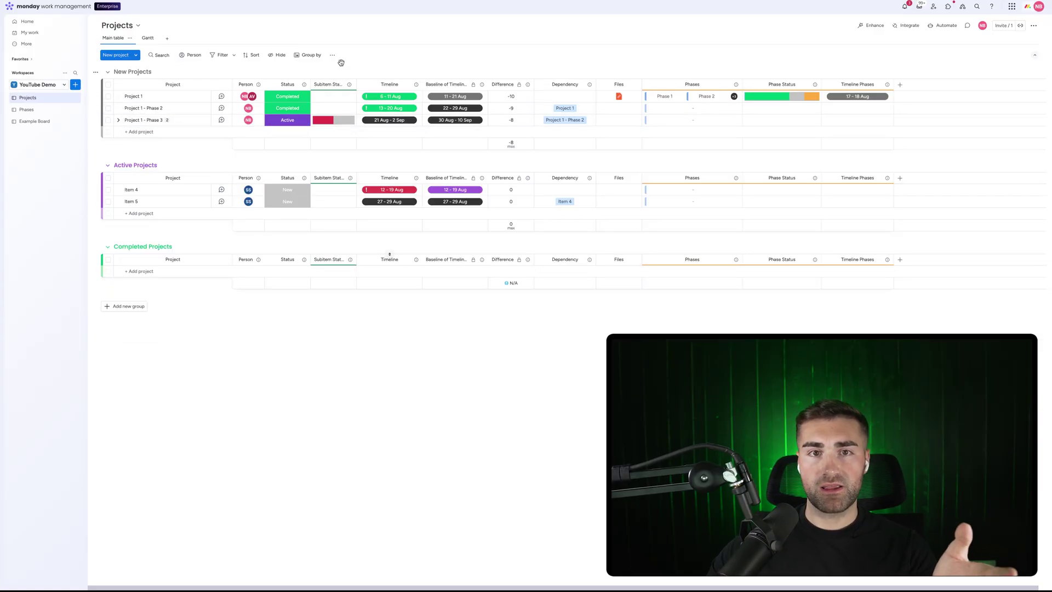
left_click_drag(356, 85, 384, 85)
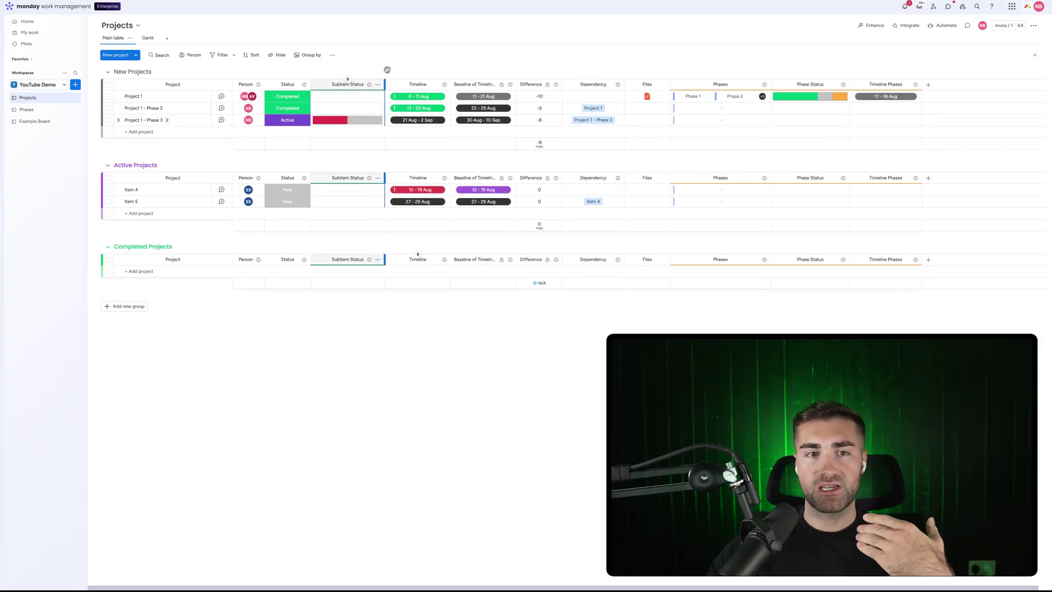
Rename Project 1 - Phase 3 as Project 3 and expand its subitems.
left_click(145, 120)
left_click_drag(145, 120, 174, 120)
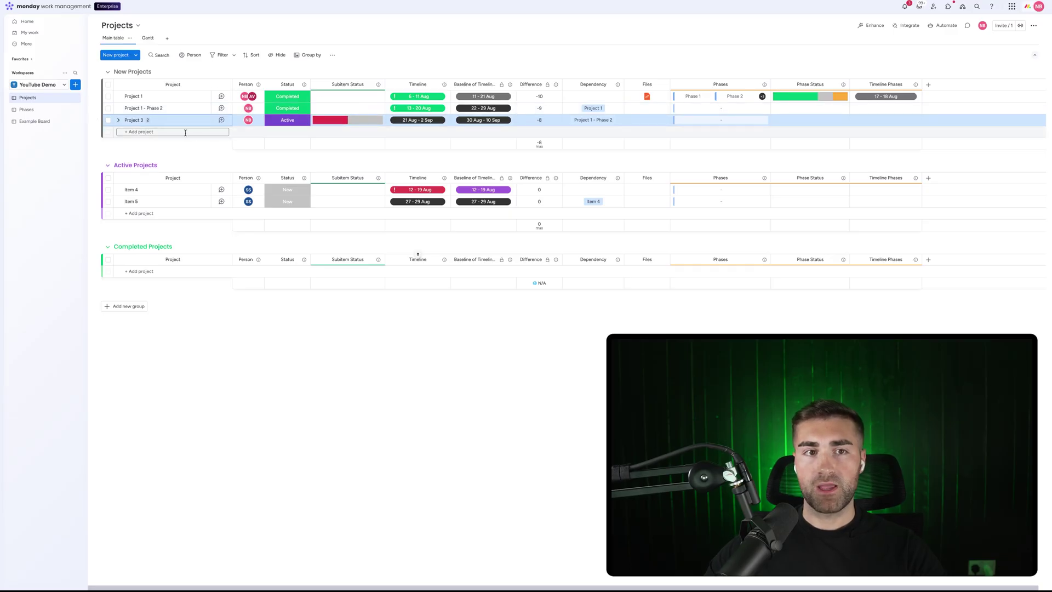
left_click(339, 121)
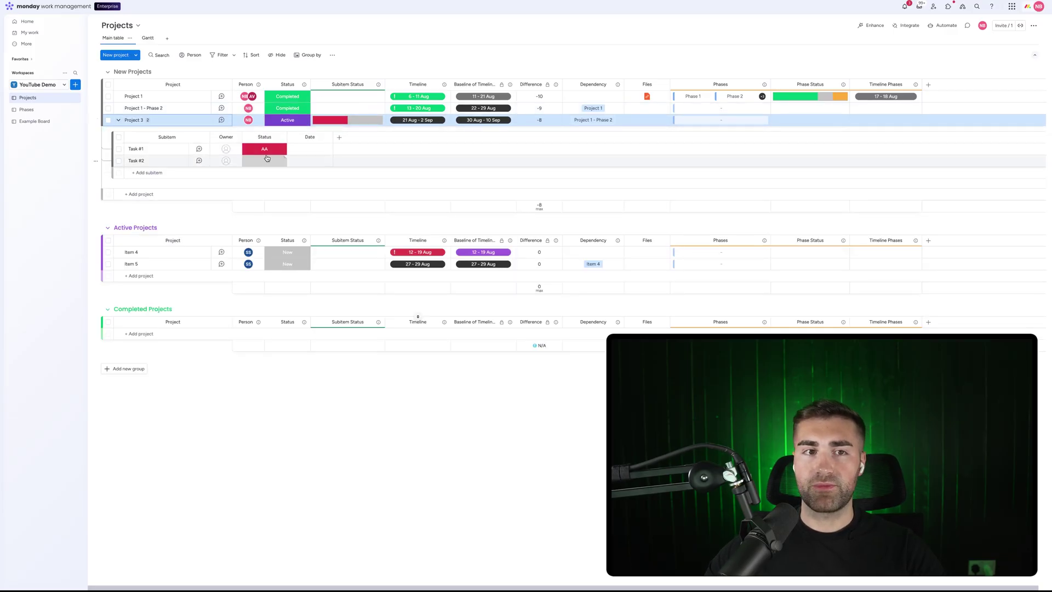
Show the summary of the subitems' Date column on the parent projects and widen the resulting Subitems Date column.
left_click(119, 120)
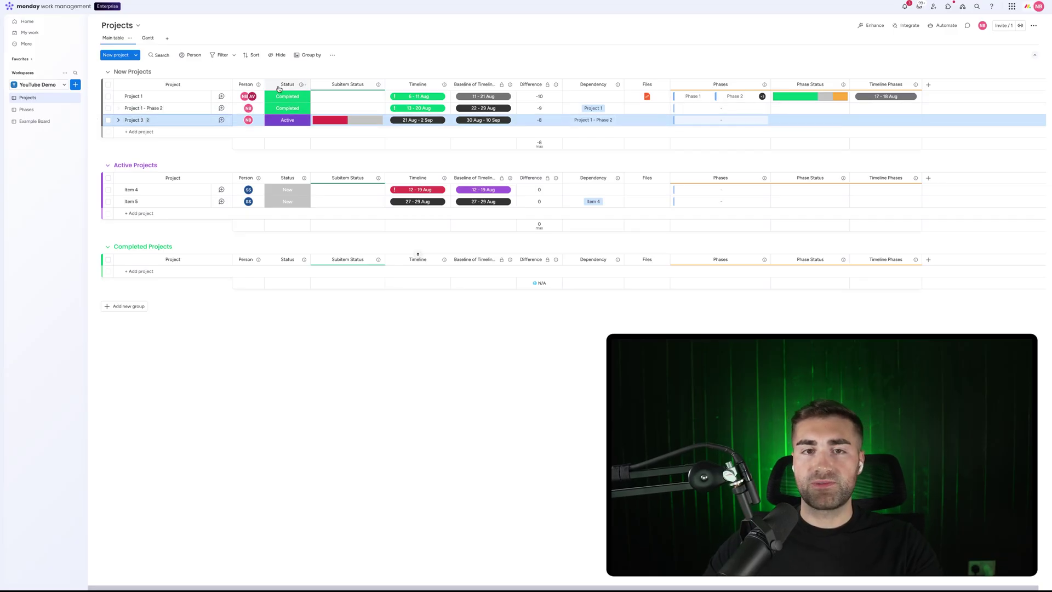
left_click(119, 120)
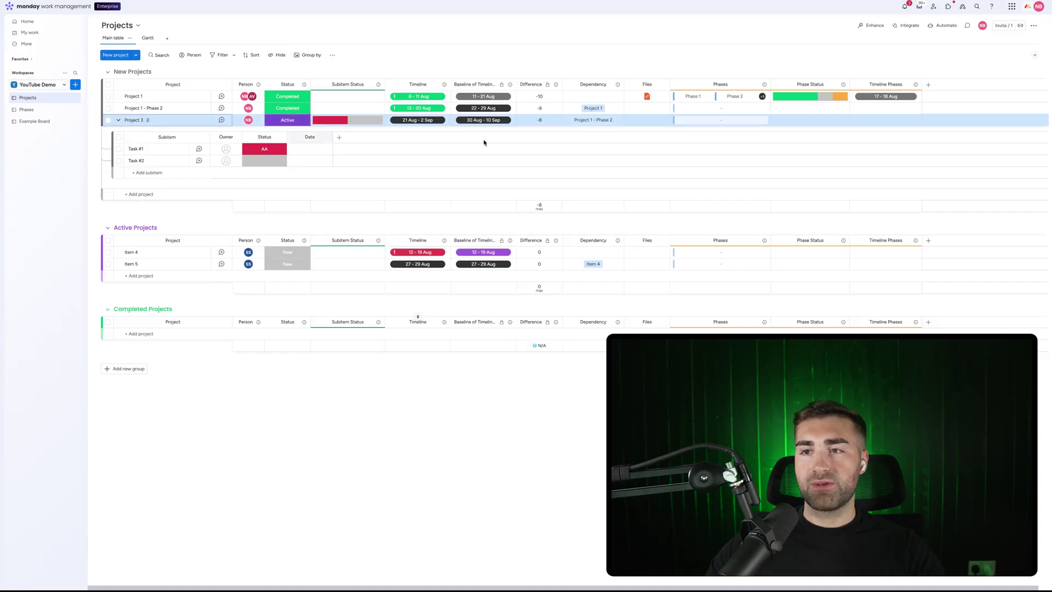
left_click(326, 138)
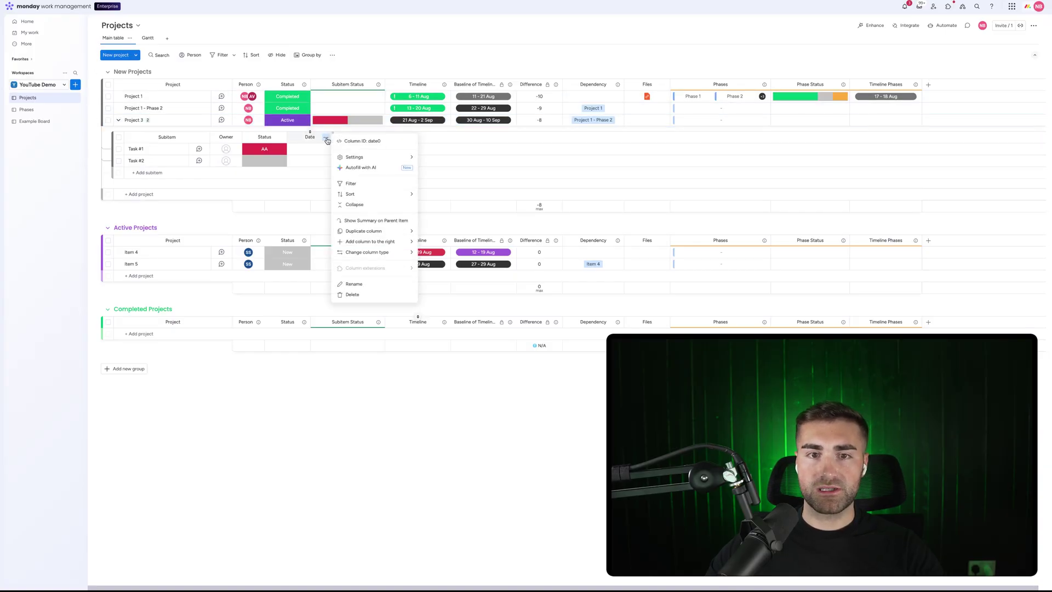
left_click(370, 220)
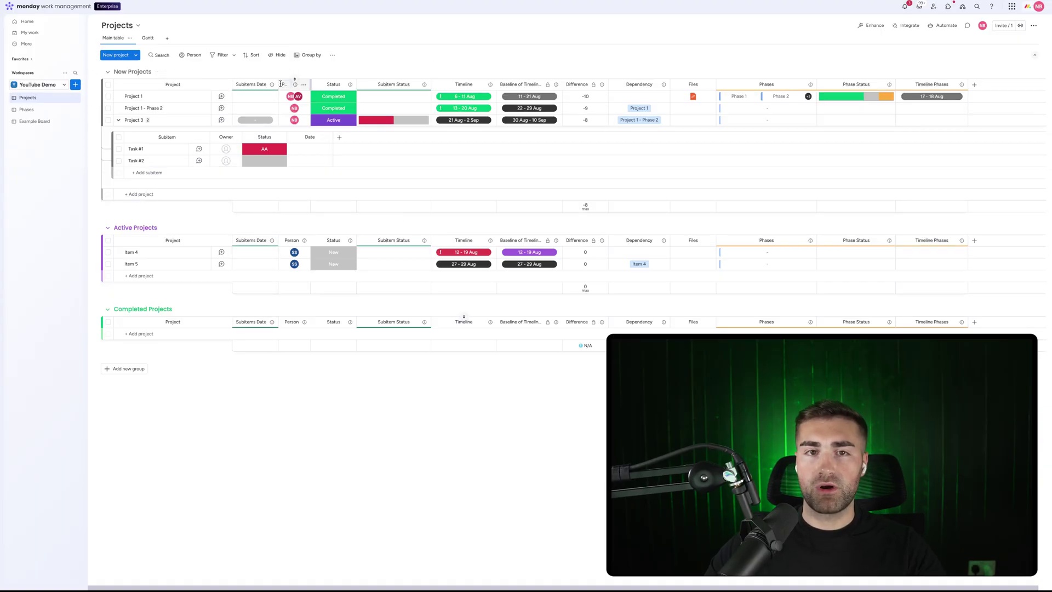
left_click_drag(278, 84, 305, 84)
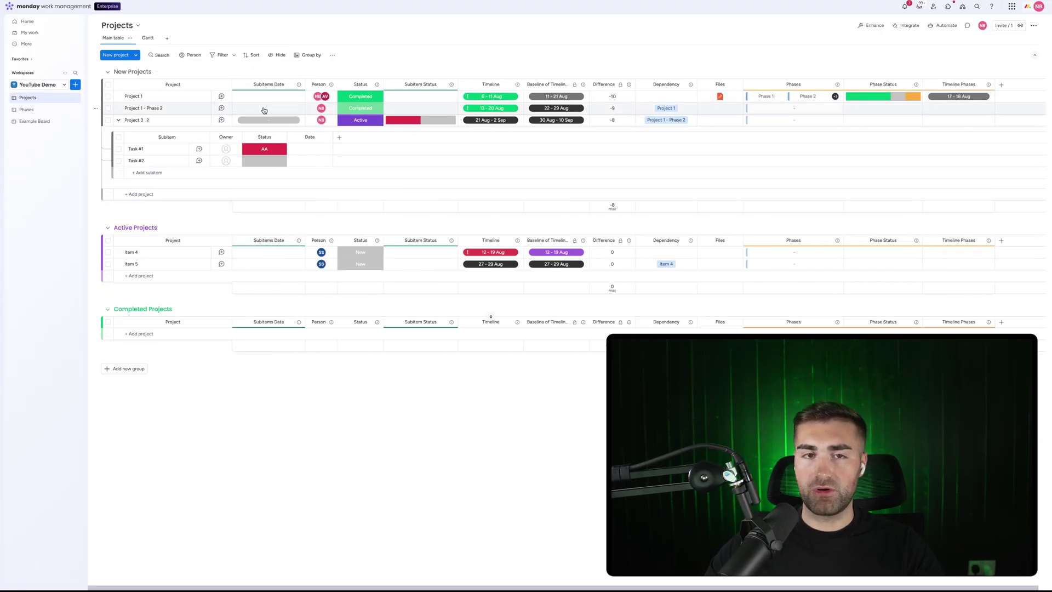
Under Project 3, set Task #1's date to 21 August and Task #2's date to 29 August 2025.
left_click(310, 149)
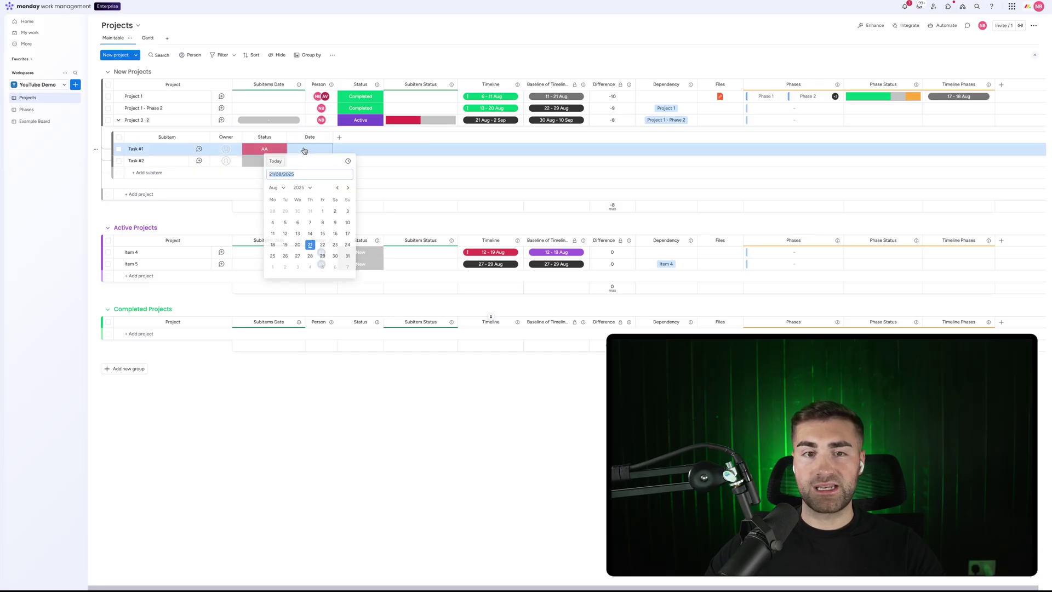
left_click(310, 247)
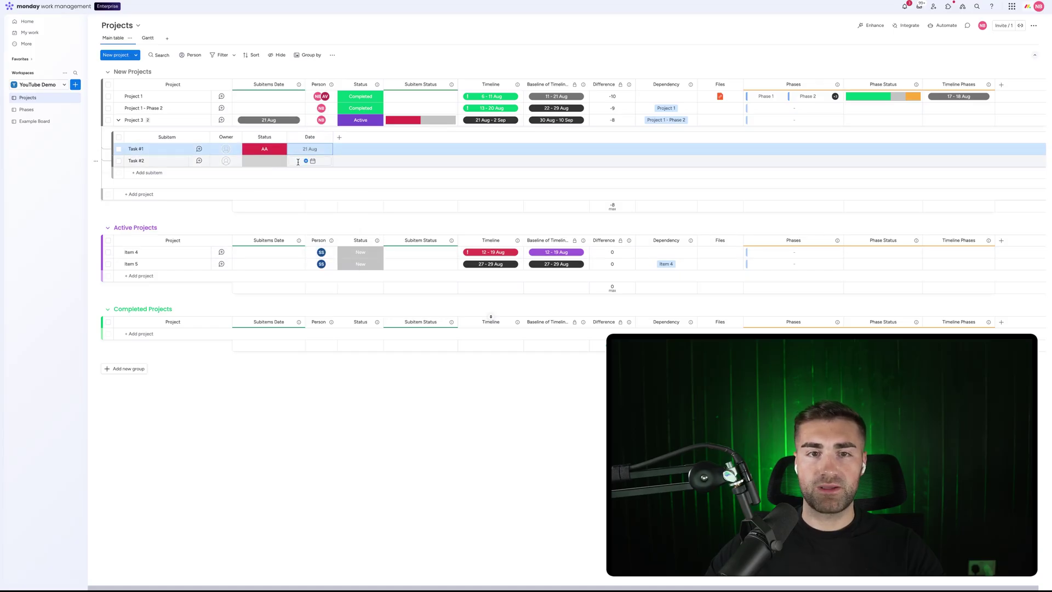
left_click(298, 162)
left_click(323, 269)
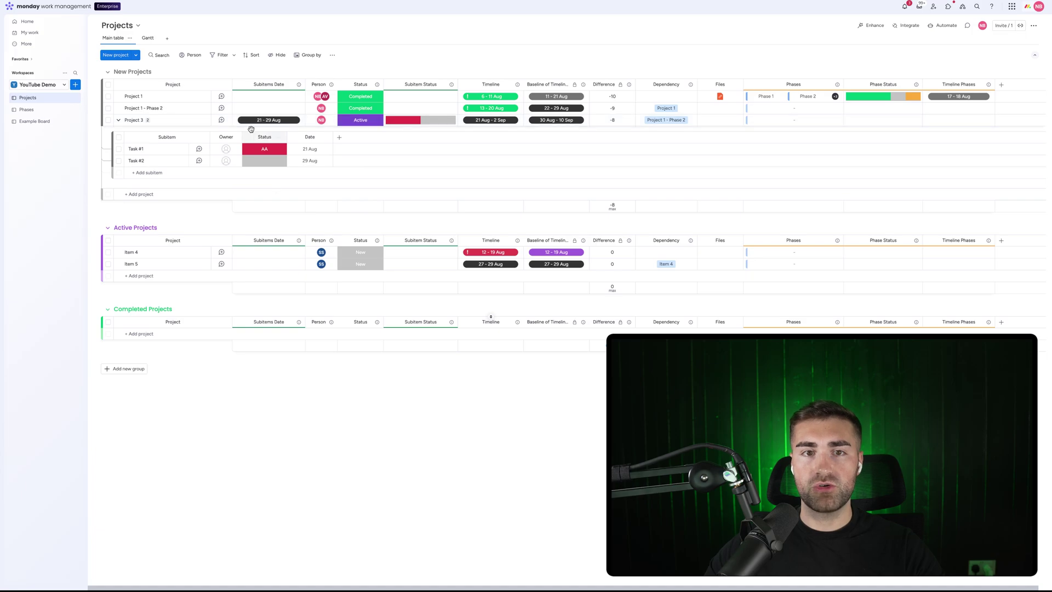
Collapse Project 3's subitems and place the Subitems Date column between Subitem Status and Timeline.
left_click(118, 120)
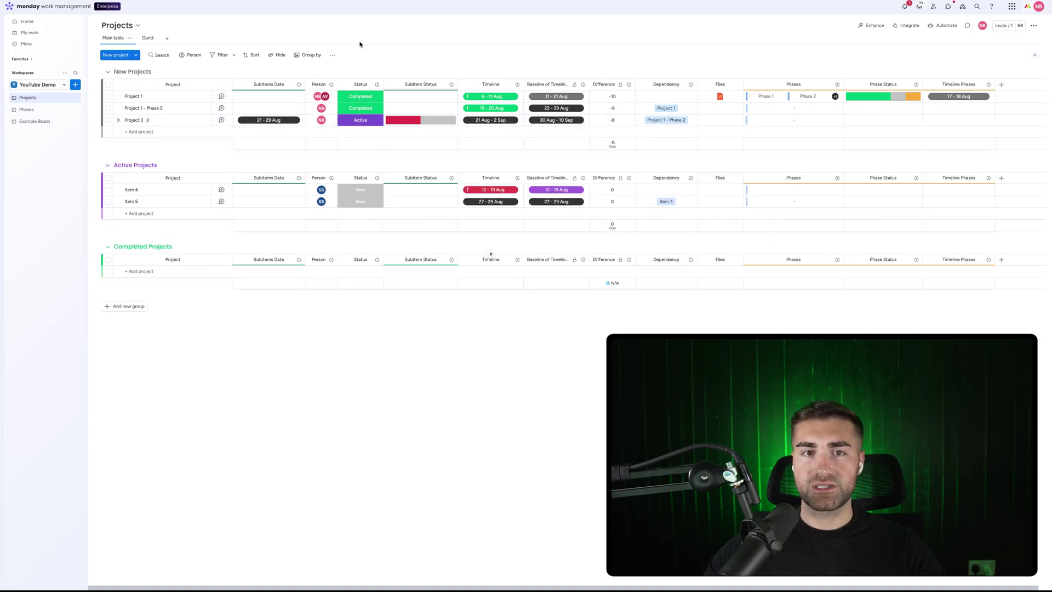
left_click_drag(249, 82, 461, 57)
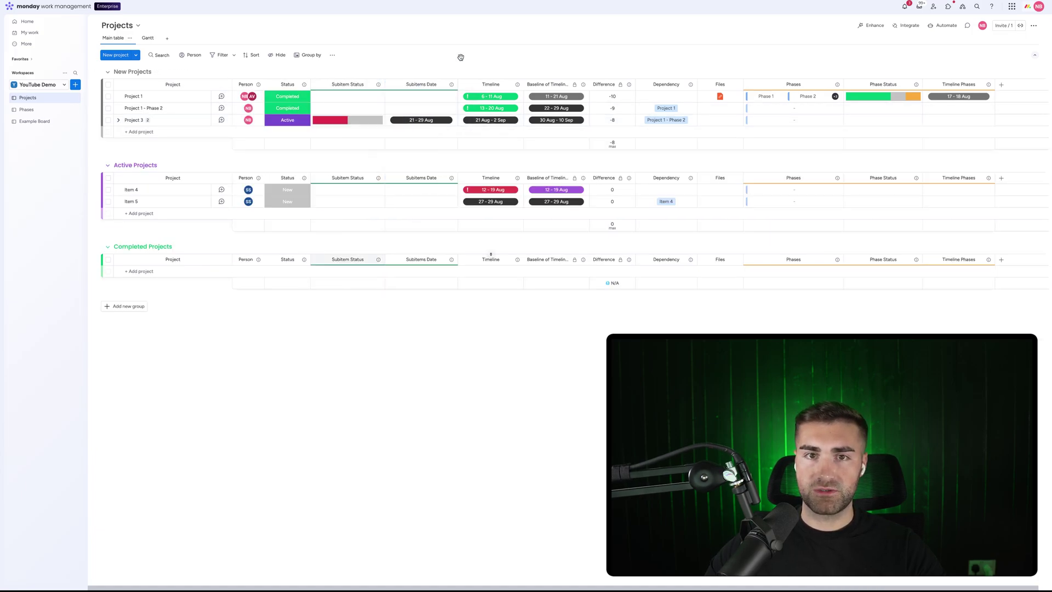